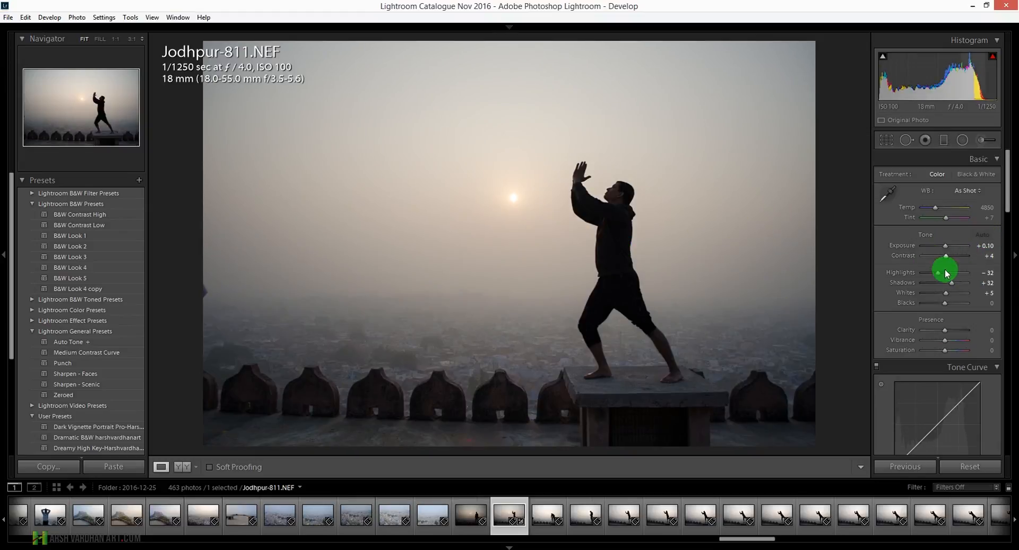
Try the Cloudy, Shade and Flash white balance presets on the silhouette photo.
{"action": "left_click", "coordinate": [964, 192]}
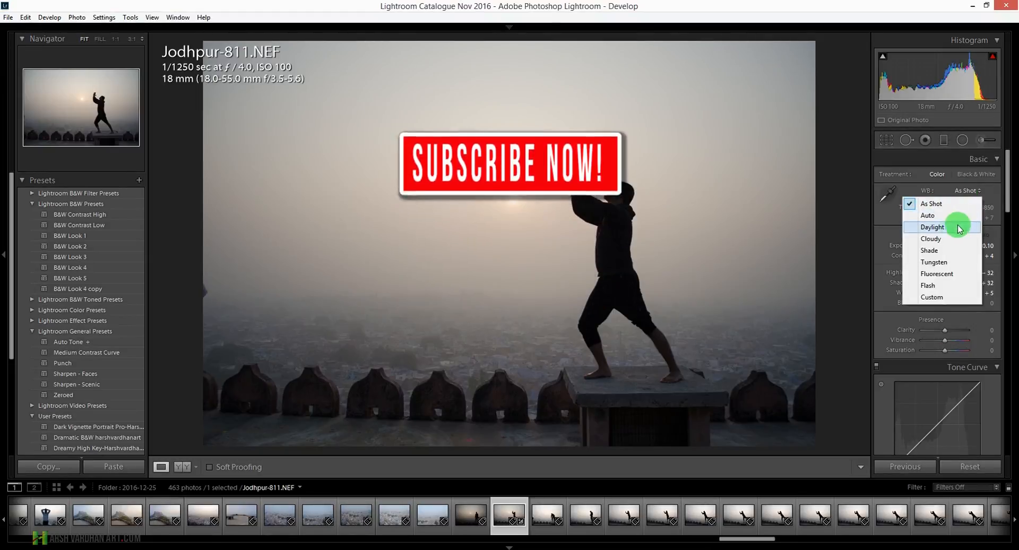
{"action": "left_click", "coordinate": [940, 240]}
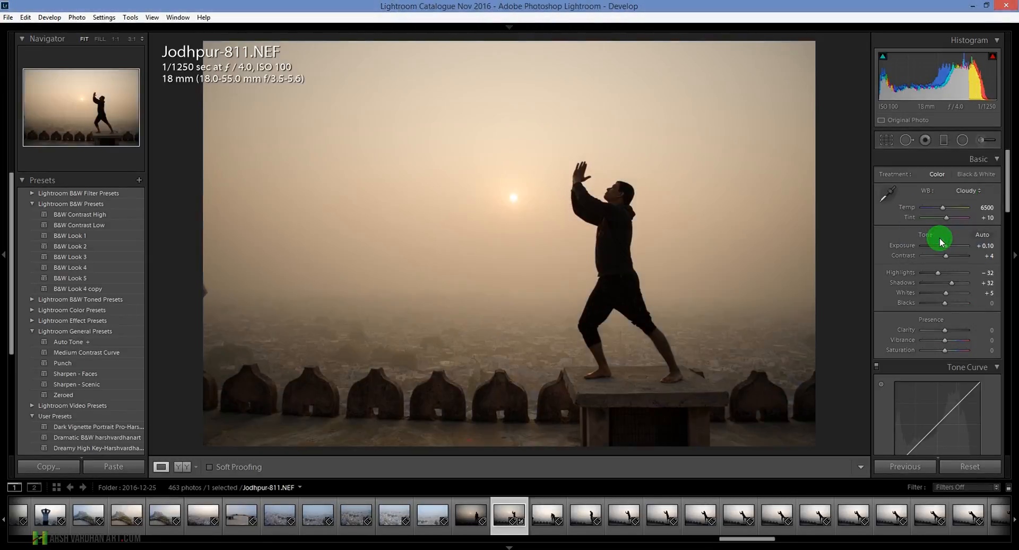
{"action": "left_click", "coordinate": [972, 194]}
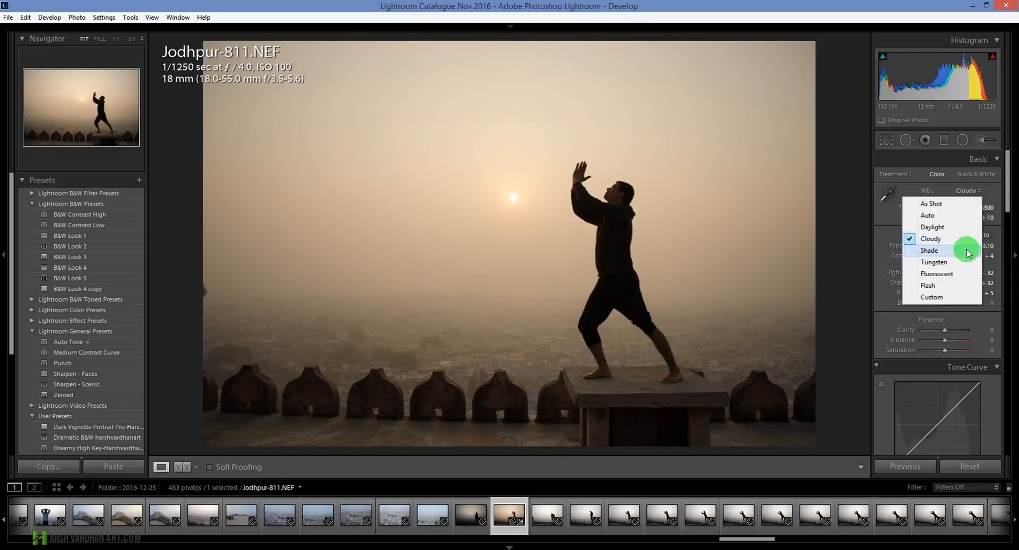
{"action": "left_click", "coordinate": [963, 250]}
{"action": "left_click", "coordinate": [964, 191]}
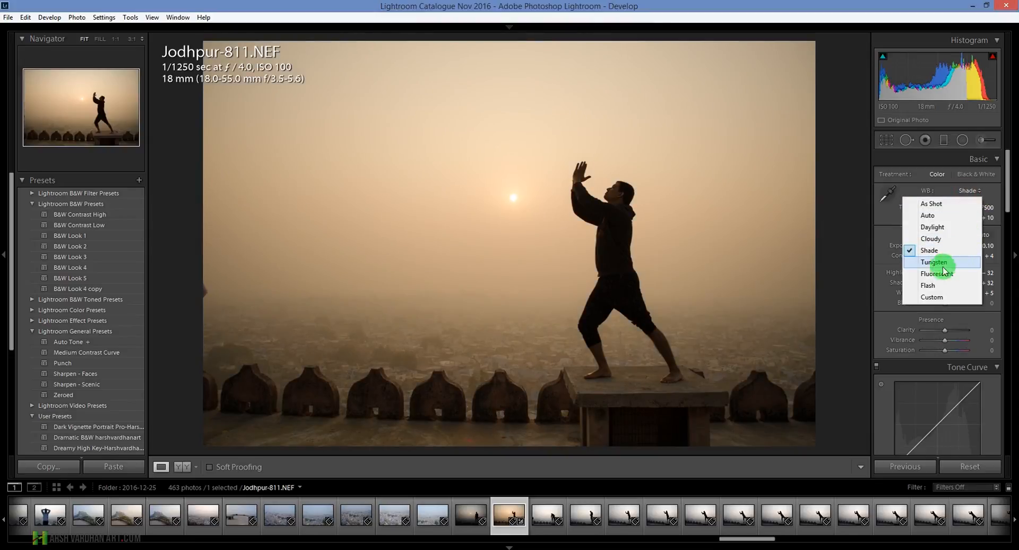
{"action": "left_click", "coordinate": [930, 287]}
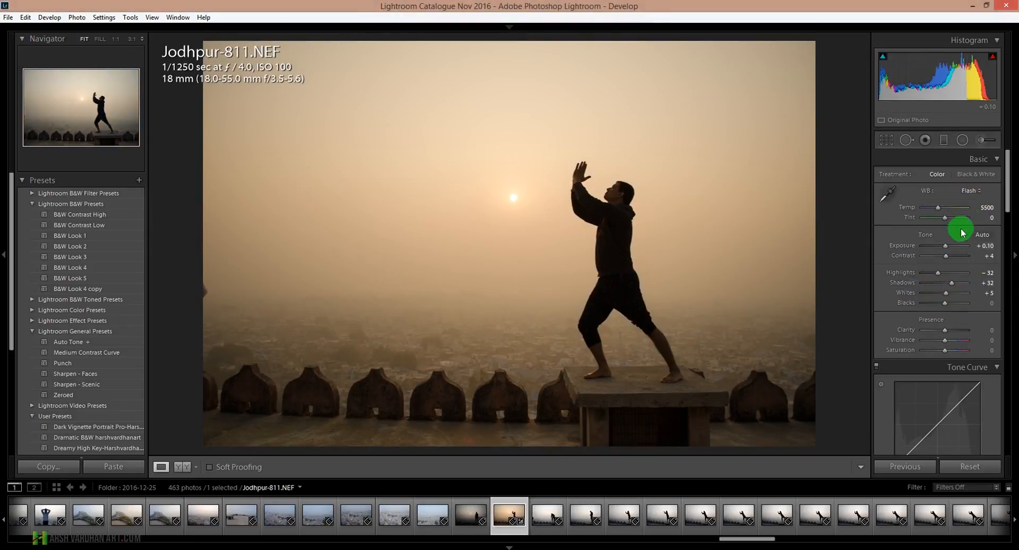
Apply the Shade white balance preset, then warm it further to Temp 10964 and Tint +39.
{"action": "left_click", "coordinate": [969, 190]}
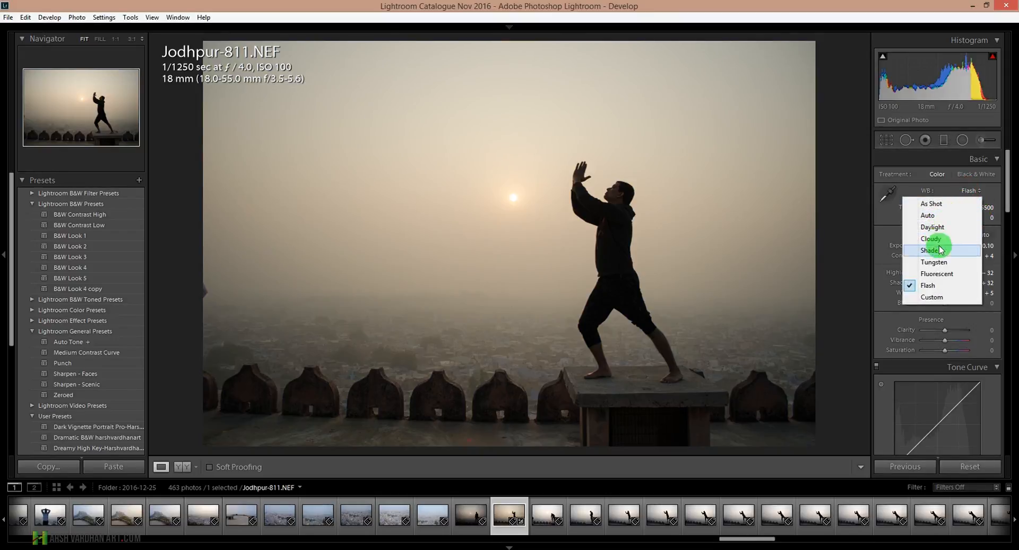
{"action": "left_click", "coordinate": [931, 250]}
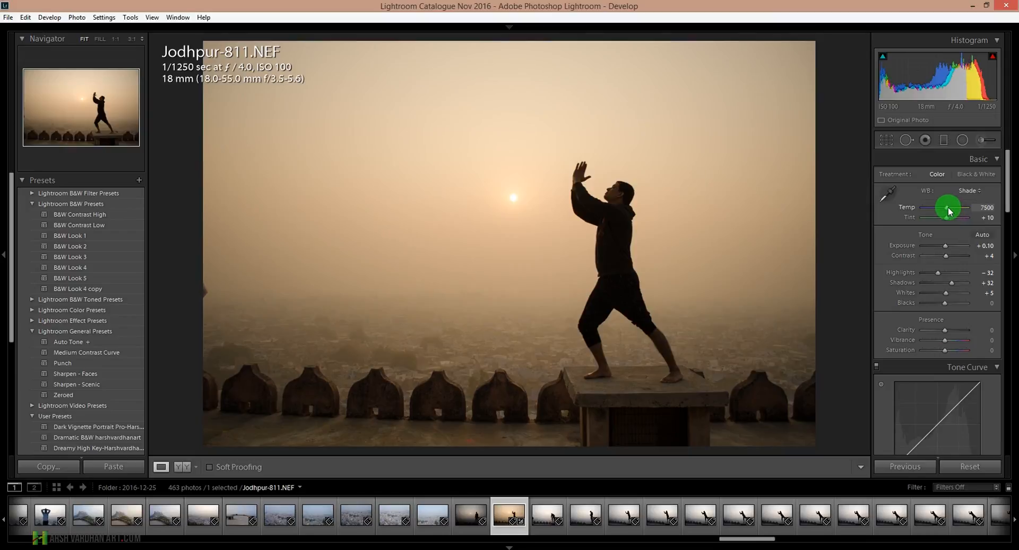
{"action": "left_click_drag", "start_coordinate": [948, 211], "coordinate": [953, 210]}
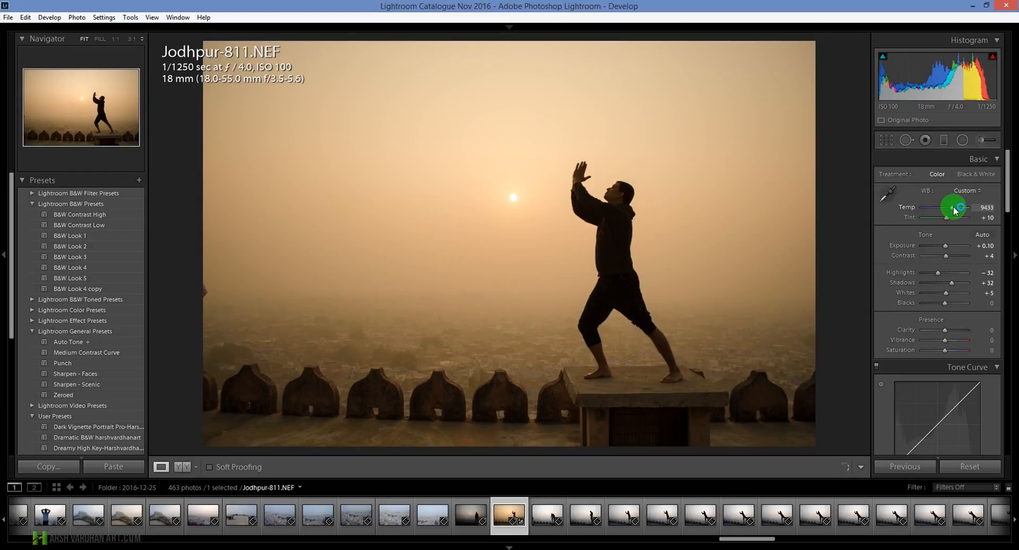
{"action": "left_click_drag", "start_coordinate": [954, 211], "coordinate": [956, 210]}
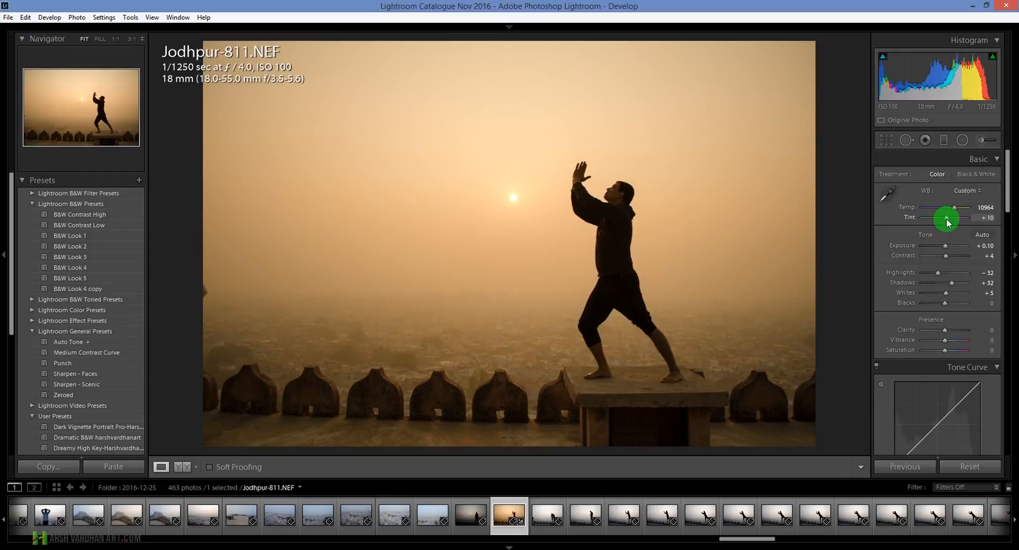
{"action": "left_click_drag", "start_coordinate": [949, 220], "coordinate": [949, 220]}
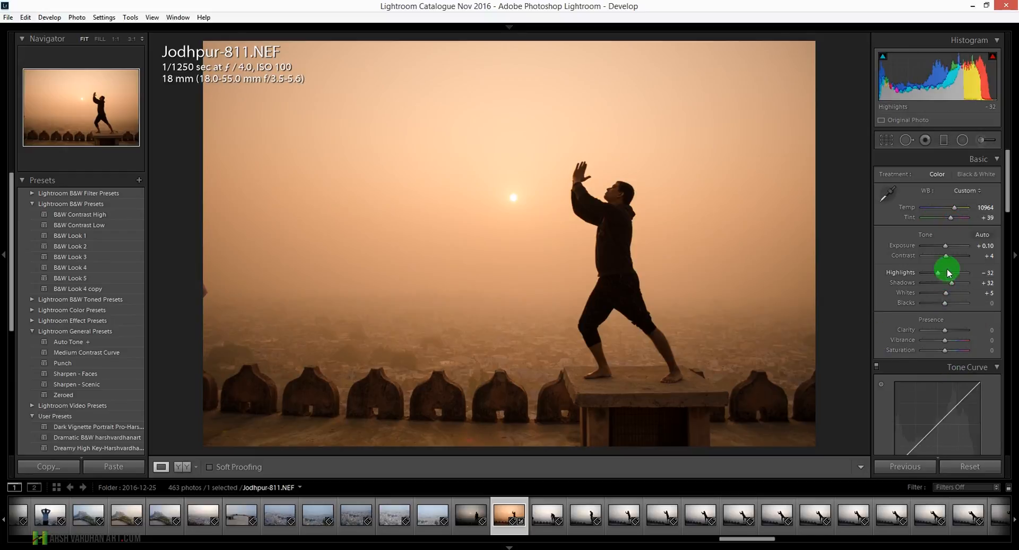
Set the basic tone values to Contrast +52, Exposure −0.36, Highlights −100, Shadows +17, Whites +43 and Blacks −29.
{"action": "left_click_drag", "start_coordinate": [948, 259], "coordinate": [959, 258]}
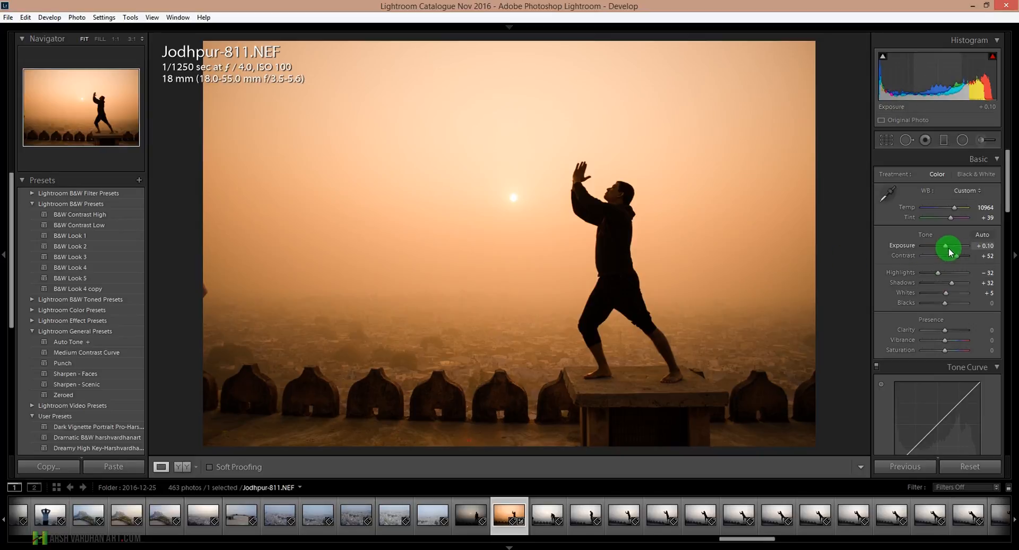
{"action": "left_click_drag", "start_coordinate": [947, 247], "coordinate": [946, 250]}
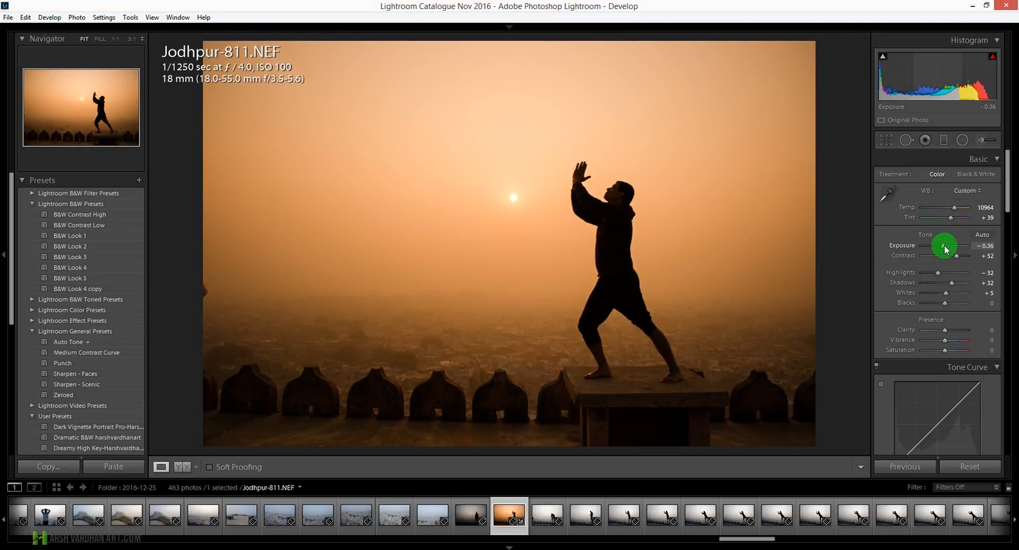
{"action": "left_click_drag", "start_coordinate": [936, 275], "coordinate": [912, 270]}
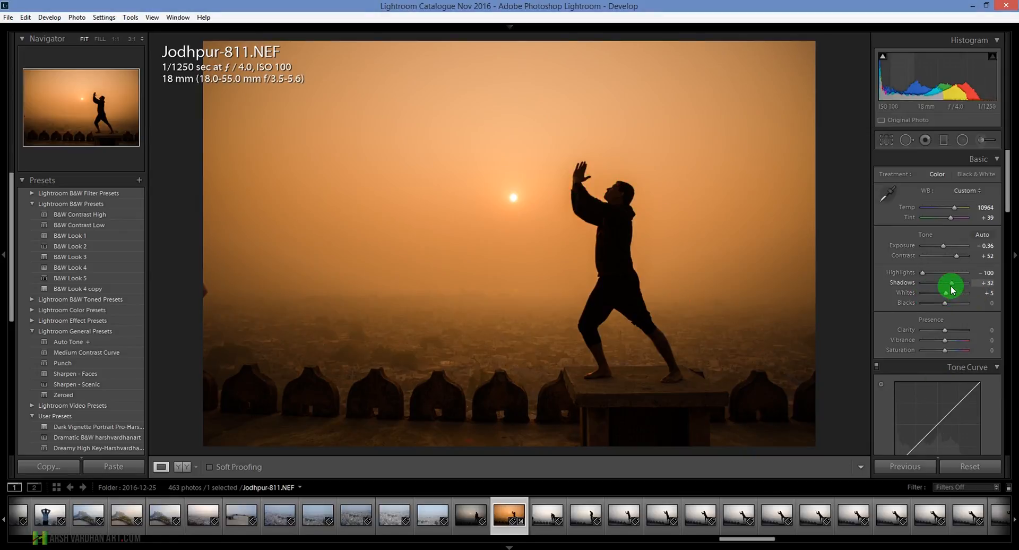
{"action": "left_click_drag", "start_coordinate": [951, 286], "coordinate": [949, 285]}
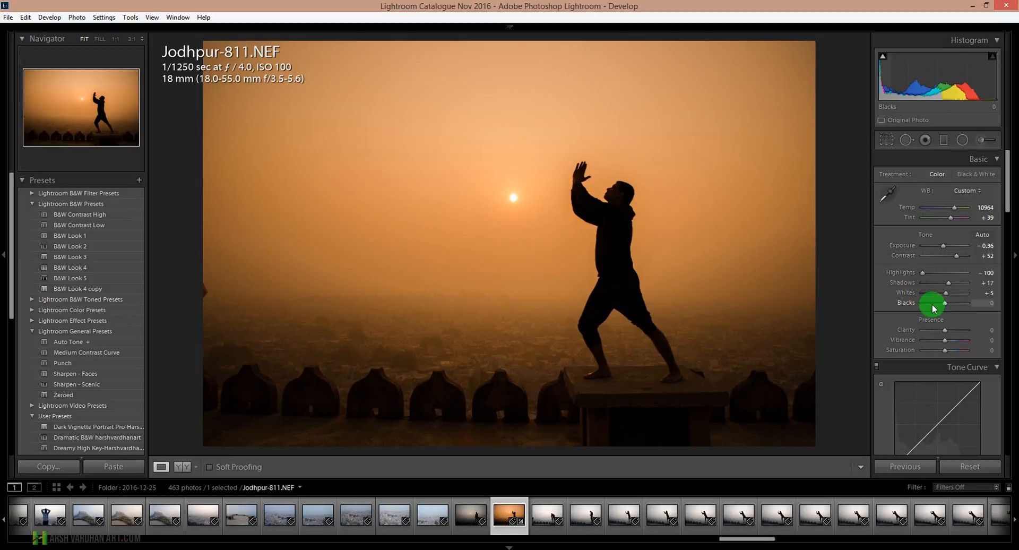
{"action": "left_click_drag", "start_coordinate": [945, 296], "coordinate": [953, 293]}
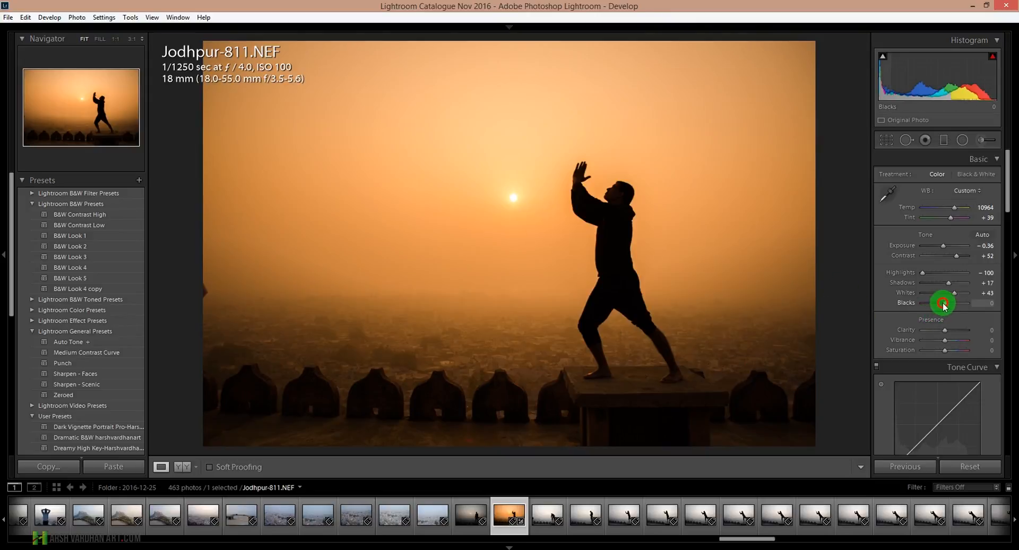
{"action": "left_click_drag", "start_coordinate": [943, 306], "coordinate": [938, 306]}
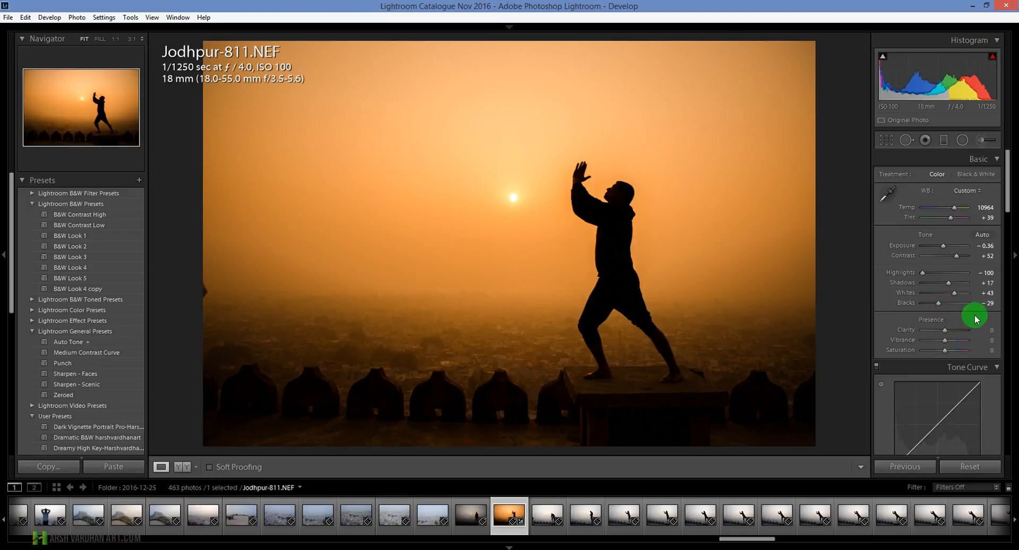
Set the presence values to Clarity +21, Vibrance +38 and Saturation +29.
{"action": "scroll", "coordinate": [939, 308], "scroll_direction": "down", "scroll_amount": 3}
{"action": "left_click_drag", "start_coordinate": [945, 250], "coordinate": [952, 273]}
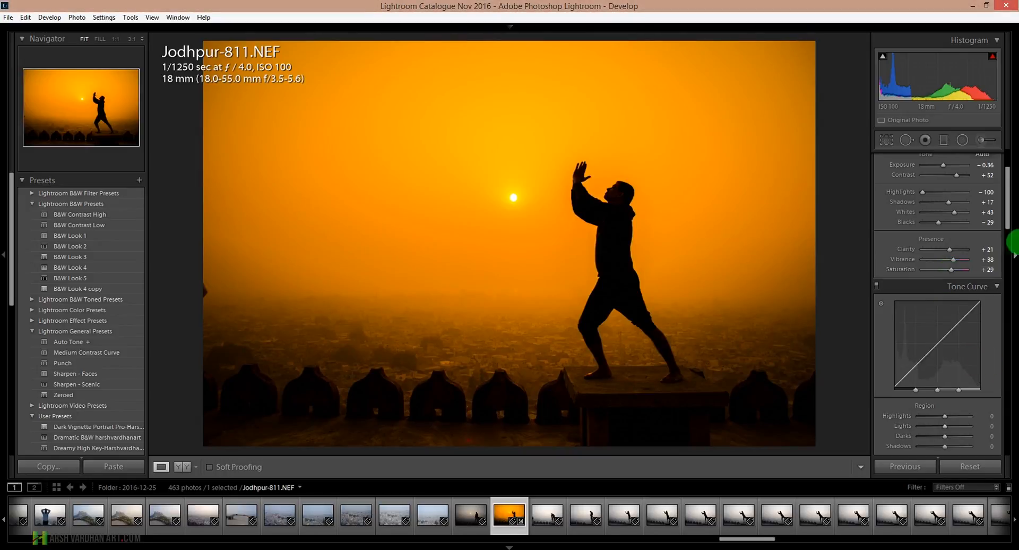
Shape the tone curve into a gentle S by setting Darks to −11 and Lights to +10.
{"action": "left_click_drag", "start_coordinate": [1006, 212], "coordinate": [1008, 234]}
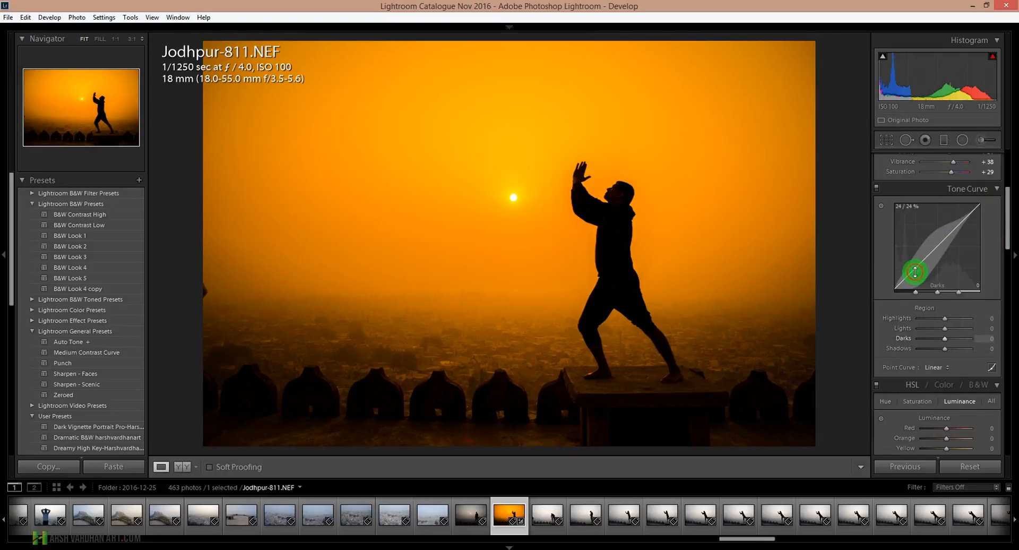
{"action": "left_click_drag", "start_coordinate": [918, 271], "coordinate": [929, 277]}
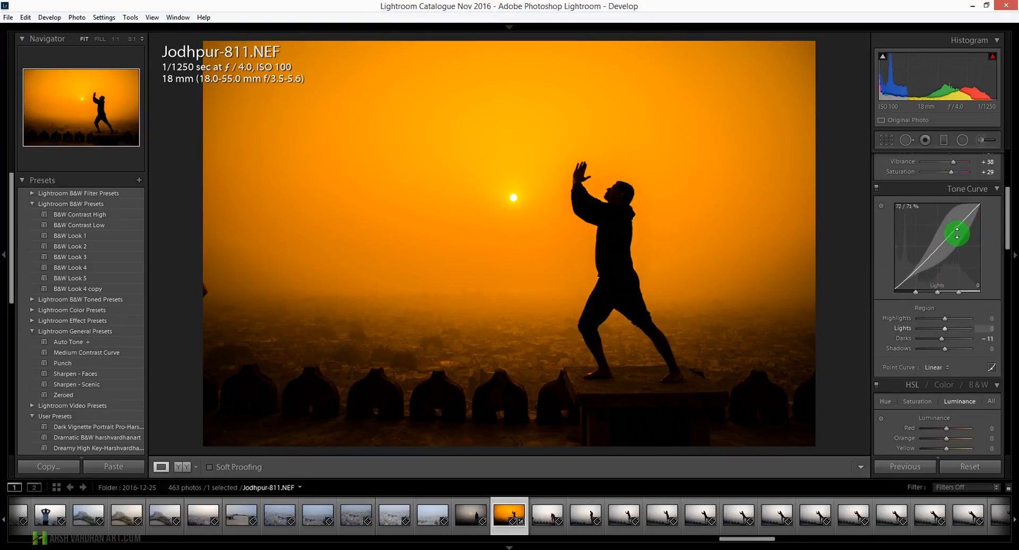
{"action": "left_click_drag", "start_coordinate": [957, 233], "coordinate": [951, 228]}
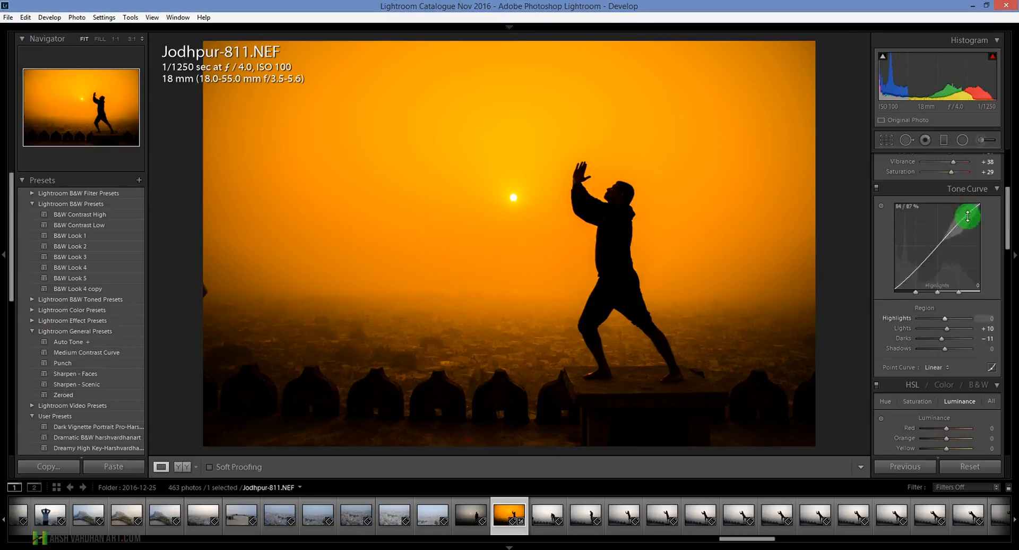
Switch the tone curve adjustments off and on twice to compare their effect on the photo.
{"action": "left_click", "coordinate": [876, 190]}
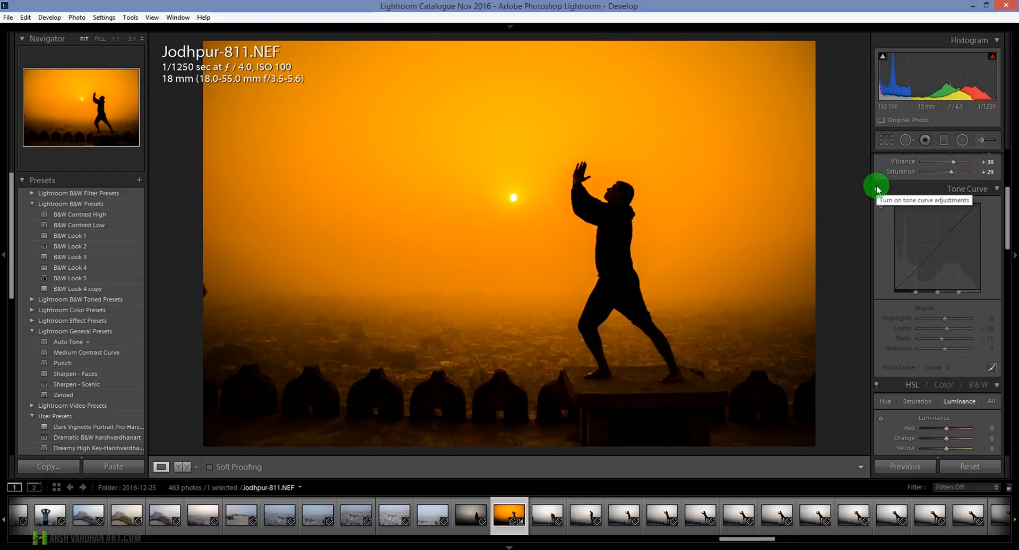
{"action": "left_click", "coordinate": [876, 189]}
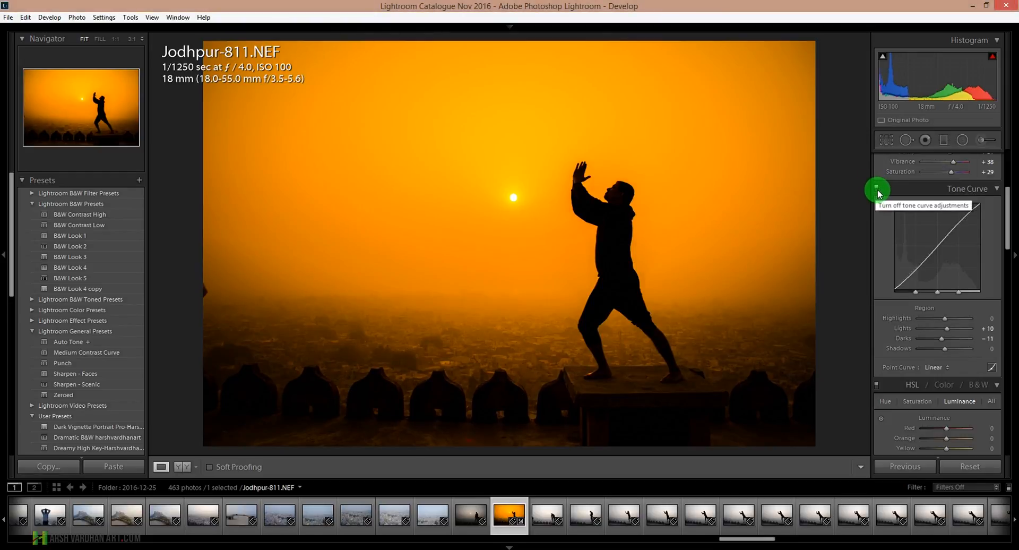
{"action": "left_click", "coordinate": [876, 190]}
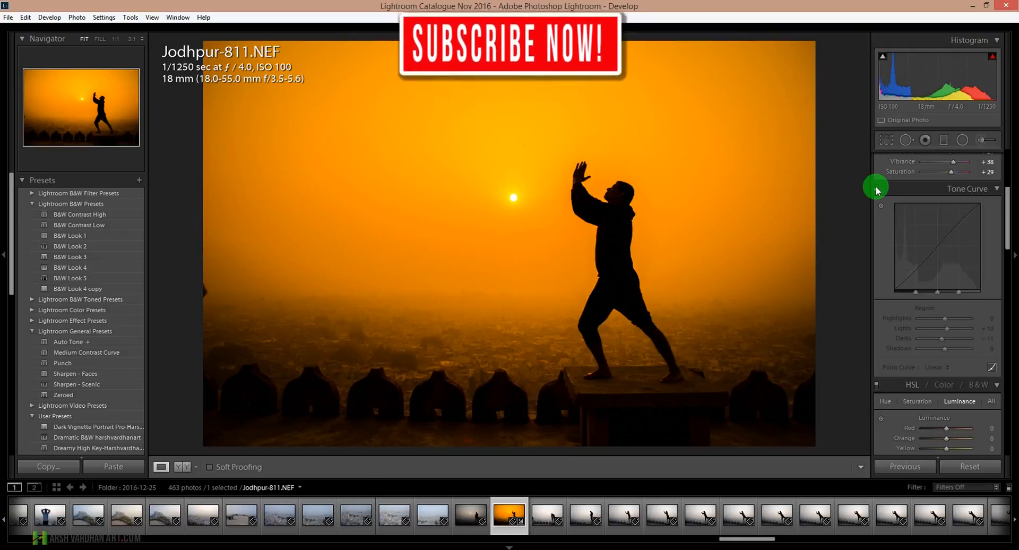
{"action": "left_click", "coordinate": [876, 189]}
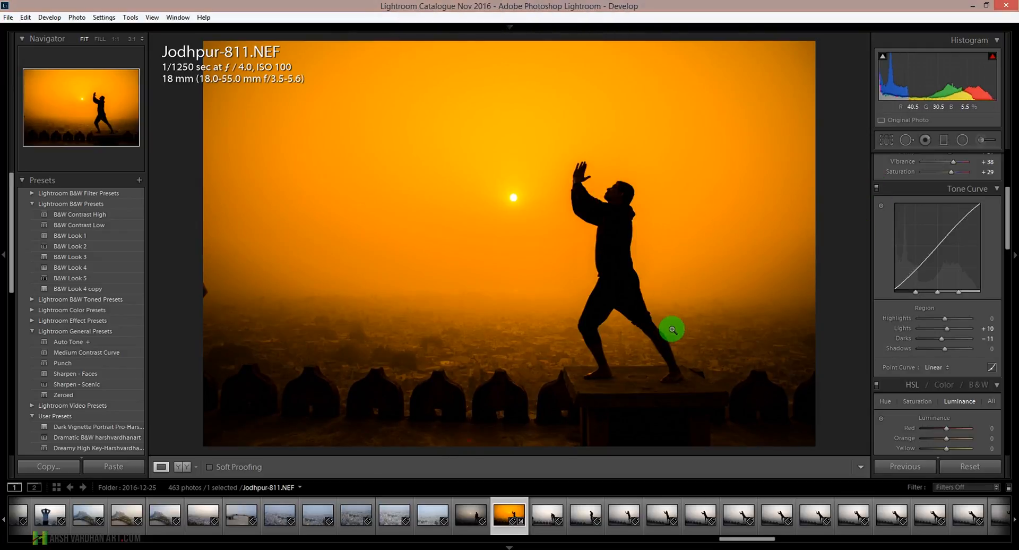
Set the HSL luminance of Yellow to −27 and of Orange to +9.
{"action": "scroll", "coordinate": [919, 360], "scroll_direction": "down", "scroll_amount": 3}
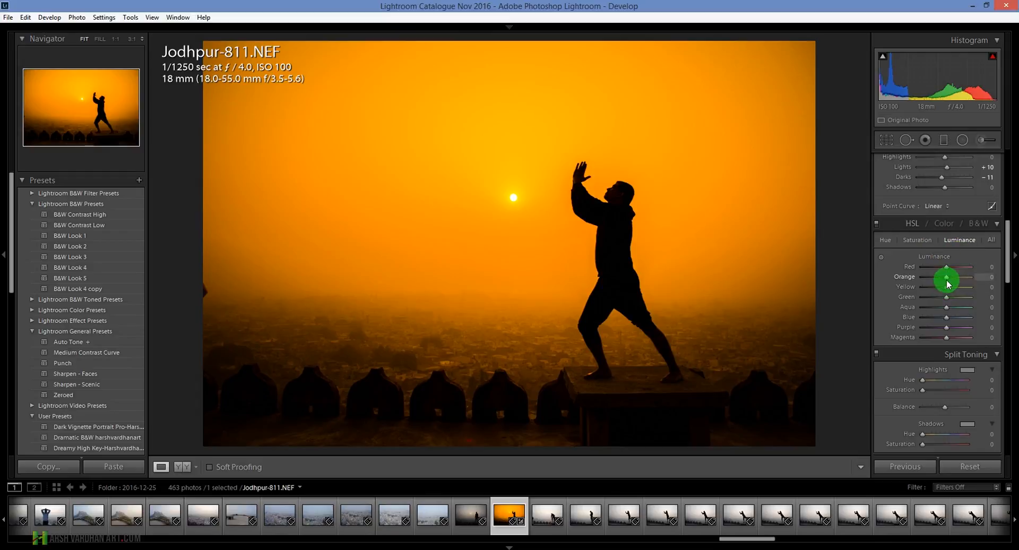
{"action": "left_click_drag", "start_coordinate": [946, 289], "coordinate": [940, 289]}
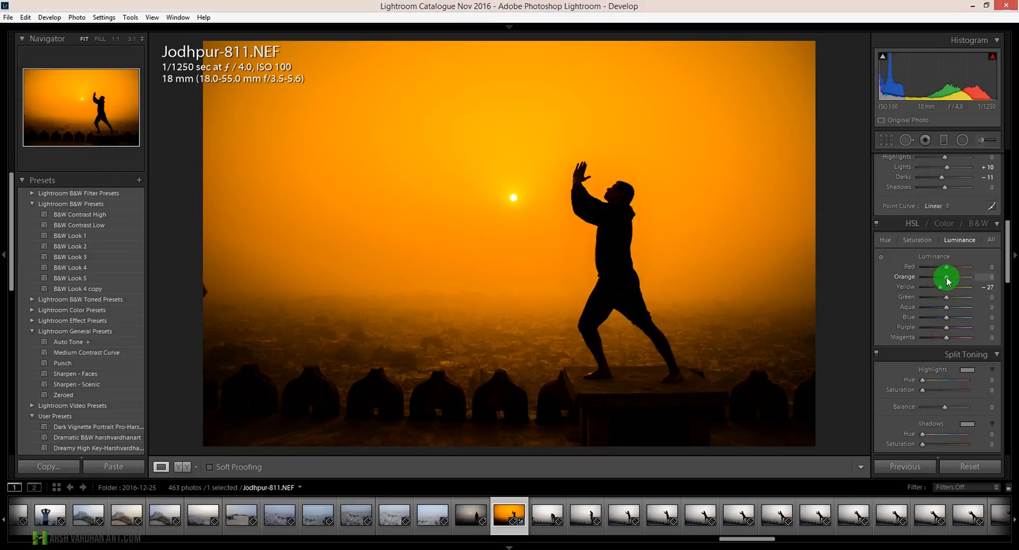
{"action": "left_click_drag", "start_coordinate": [948, 282], "coordinate": [949, 281]}
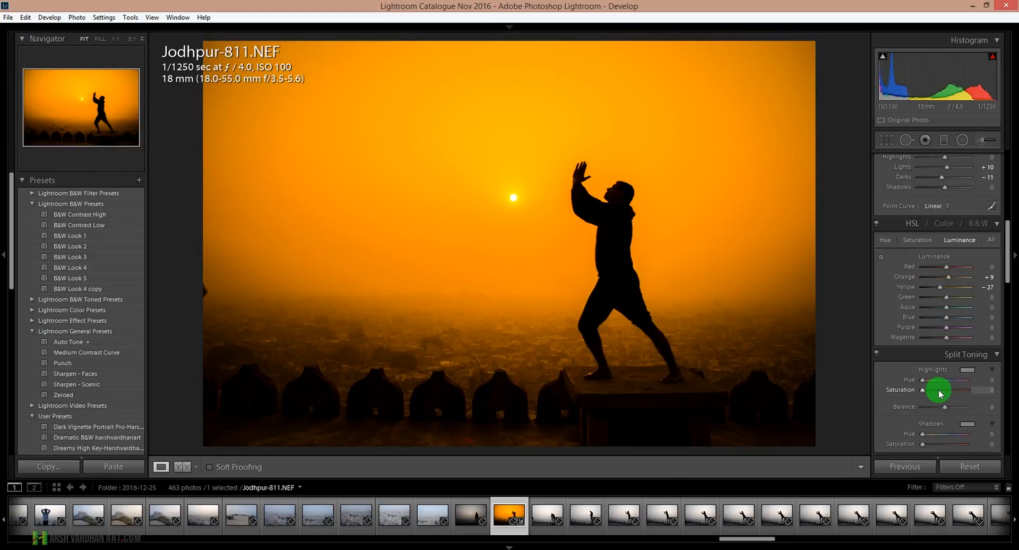
Raise the HSL saturation of Orange and Yellow to +20 each and compare the photo with its unedited version.
{"action": "left_click", "coordinate": [914, 241]}
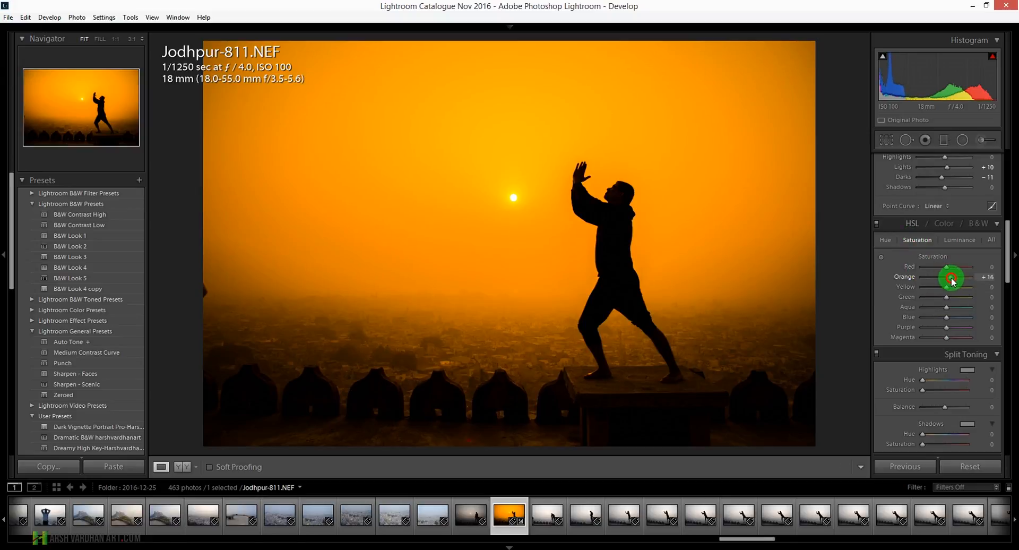
{"action": "left_click", "coordinate": [952, 287]}
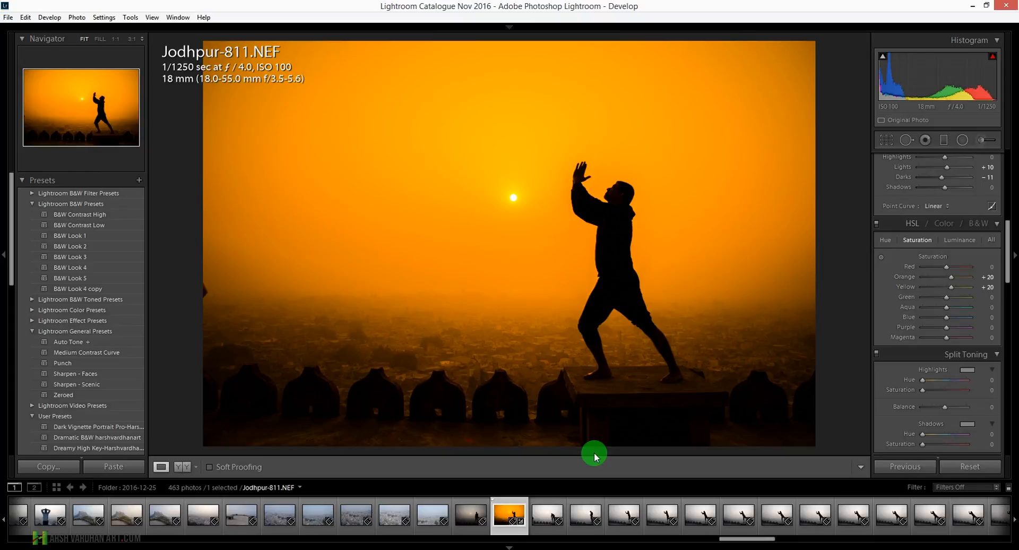
{"action": "key", "text": "backslash"}
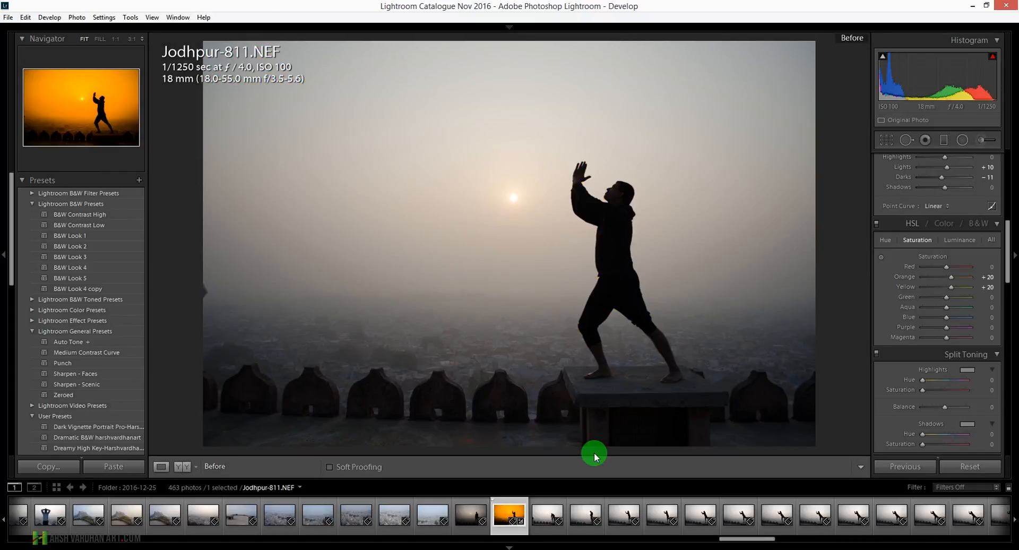
{"action": "key", "text": "backslash"}
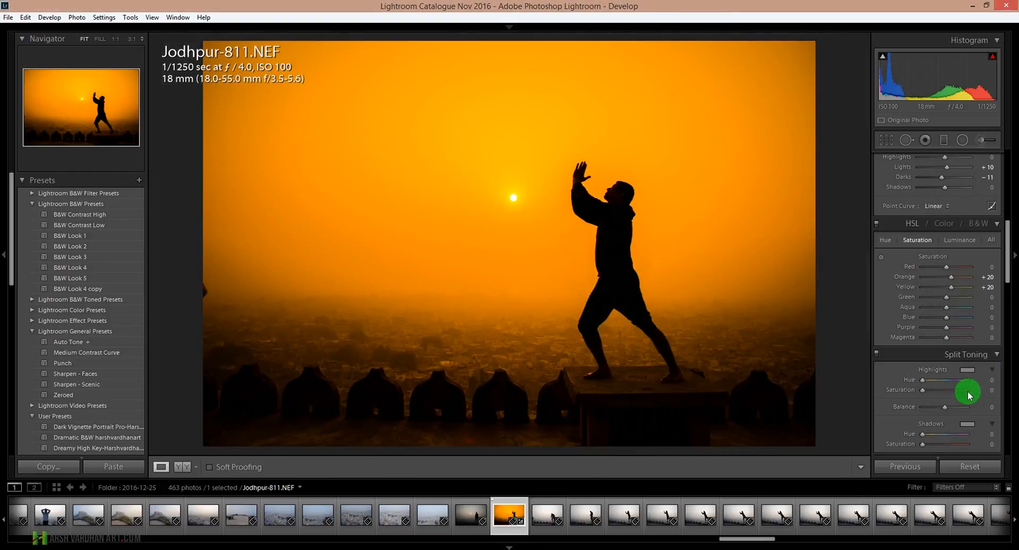
Sharpen the photo with Amount 48 and Masking 60, previewing the mask so that mainly the edges are sharpened.
{"action": "scroll", "coordinate": [966, 390], "scroll_direction": "down", "scroll_amount": 5}
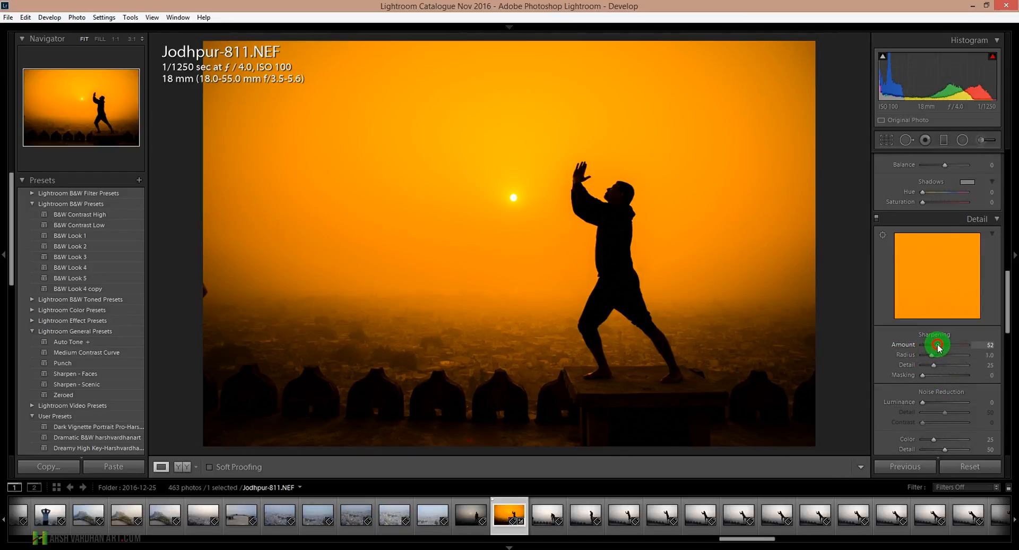
{"action": "left_click_drag", "start_coordinate": [937, 346], "coordinate": [936, 346]}
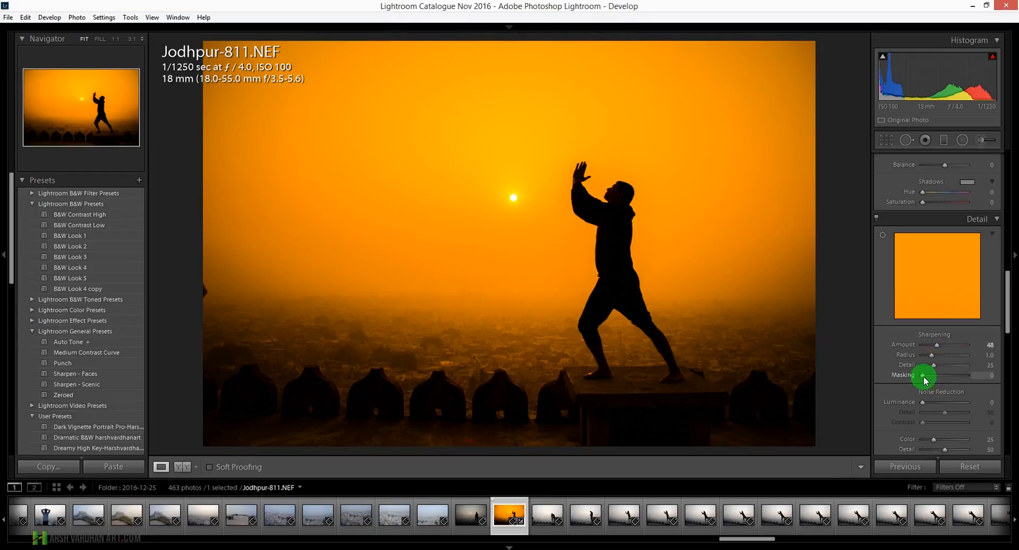
{"action": "key", "text": "alt"}
{"action": "left_click_drag", "start_coordinate": [923, 379], "coordinate": [950, 374]}
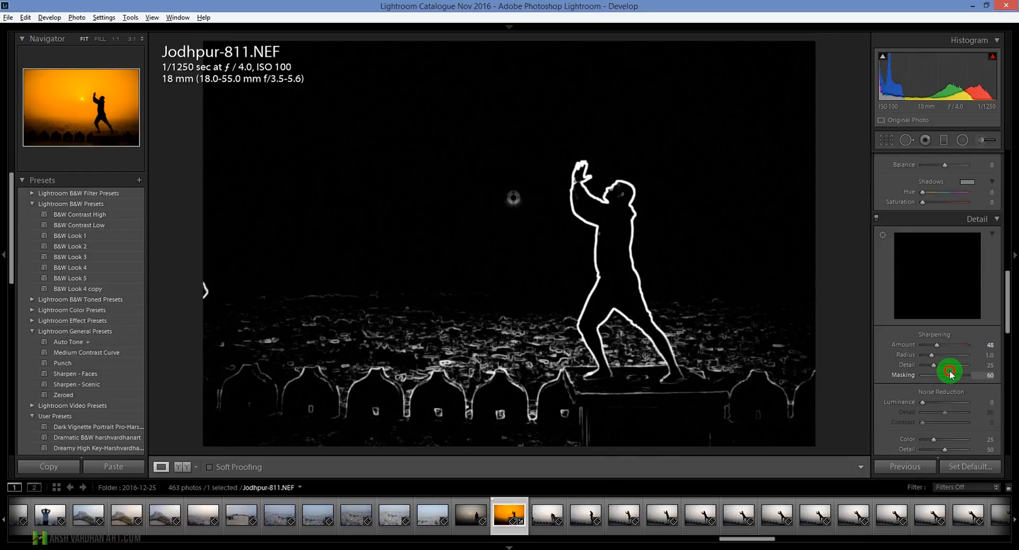
{"action": "left_click_drag", "start_coordinate": [949, 374], "coordinate": [950, 373]}
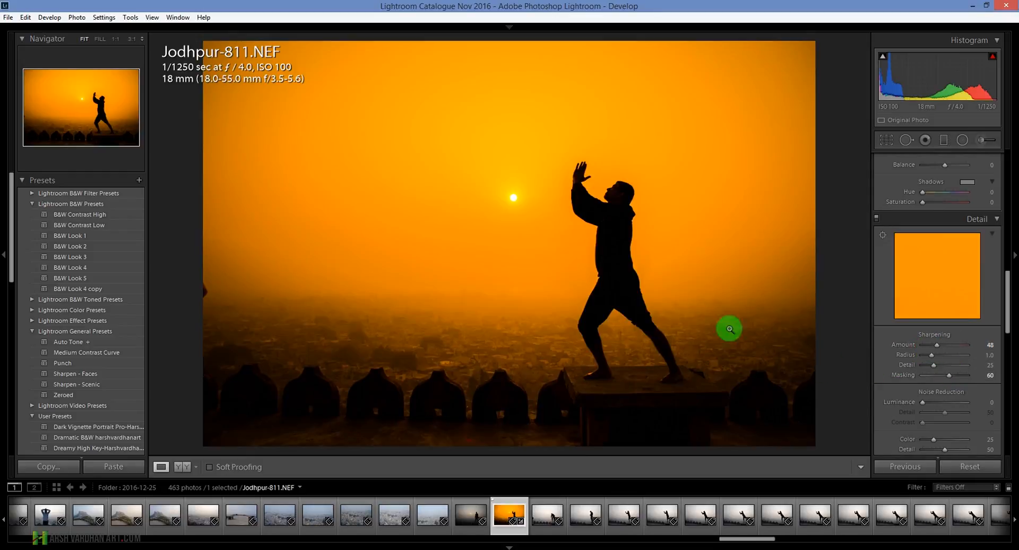
Set the Noise Reduction Luminance to 32 while inspecting the man's legs and the city behind them at 1:1.
{"action": "left_click", "coordinate": [578, 323]}
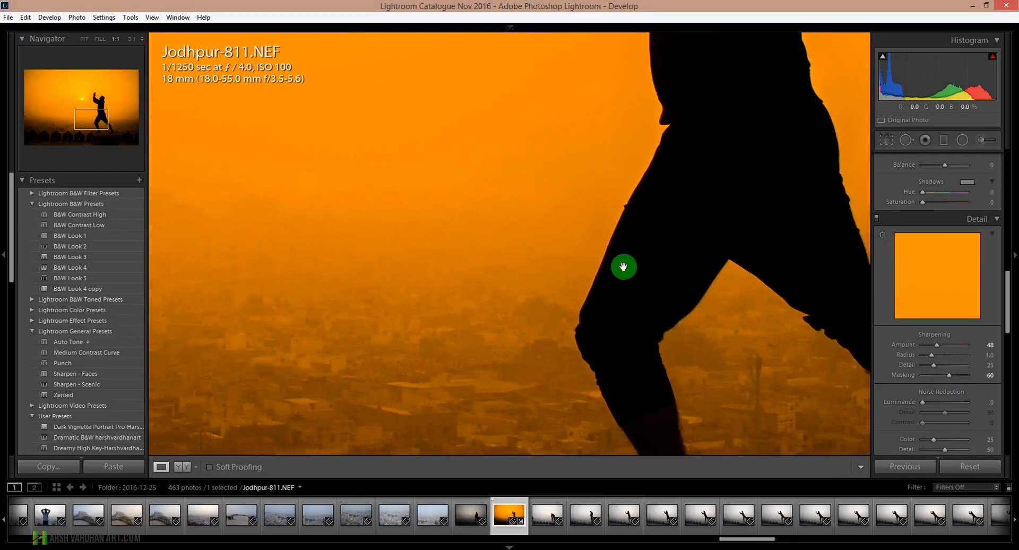
{"action": "left_click", "coordinate": [612, 304]}
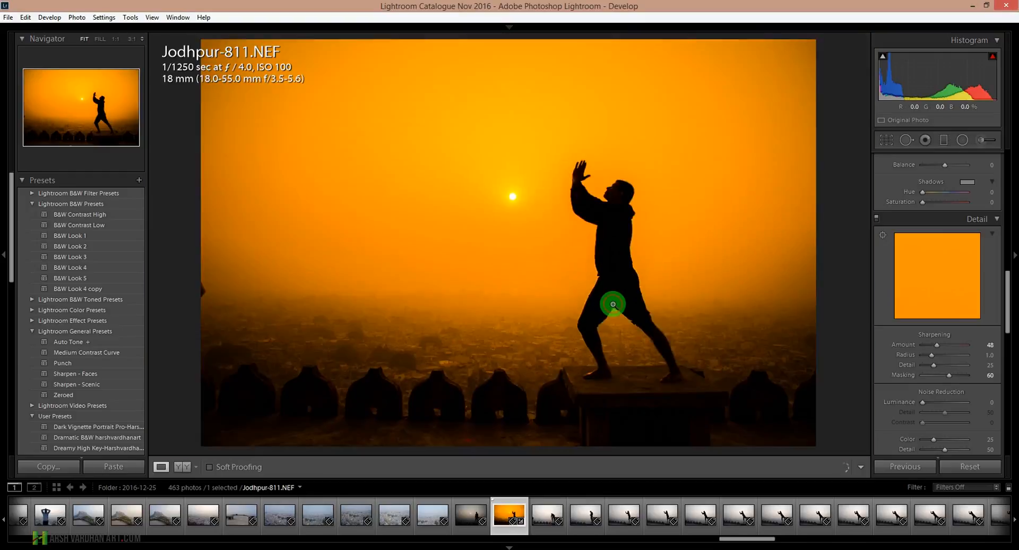
{"action": "left_click", "coordinate": [583, 305]}
{"action": "left_click_drag", "start_coordinate": [539, 409], "coordinate": [577, 264]}
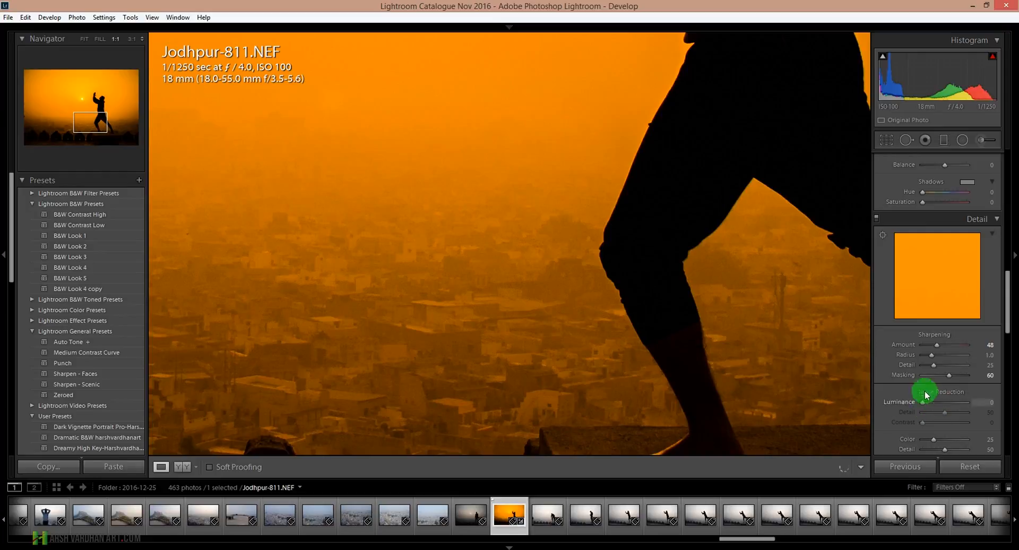
{"action": "left_click_drag", "start_coordinate": [925, 403], "coordinate": [934, 403]}
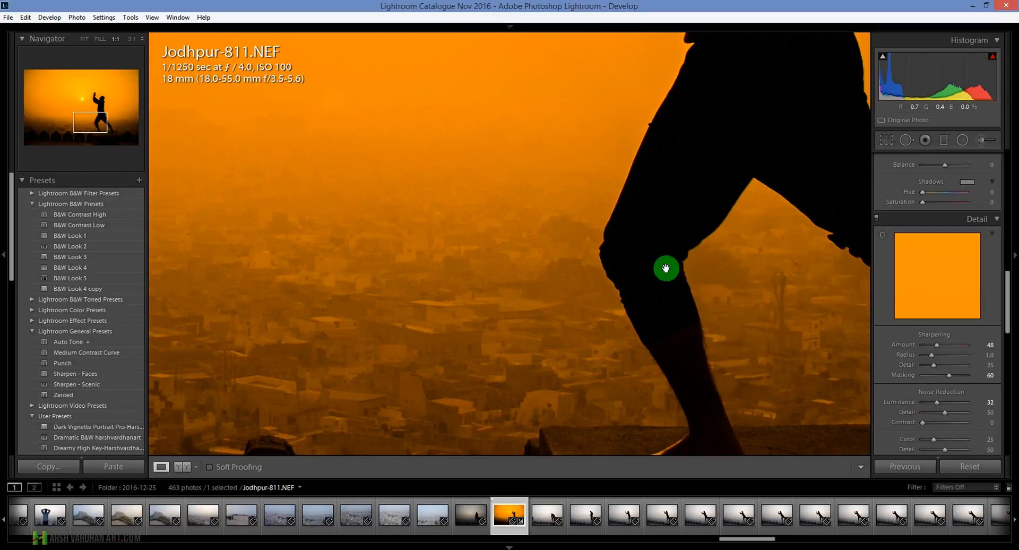
{"action": "left_click", "coordinate": [552, 351]}
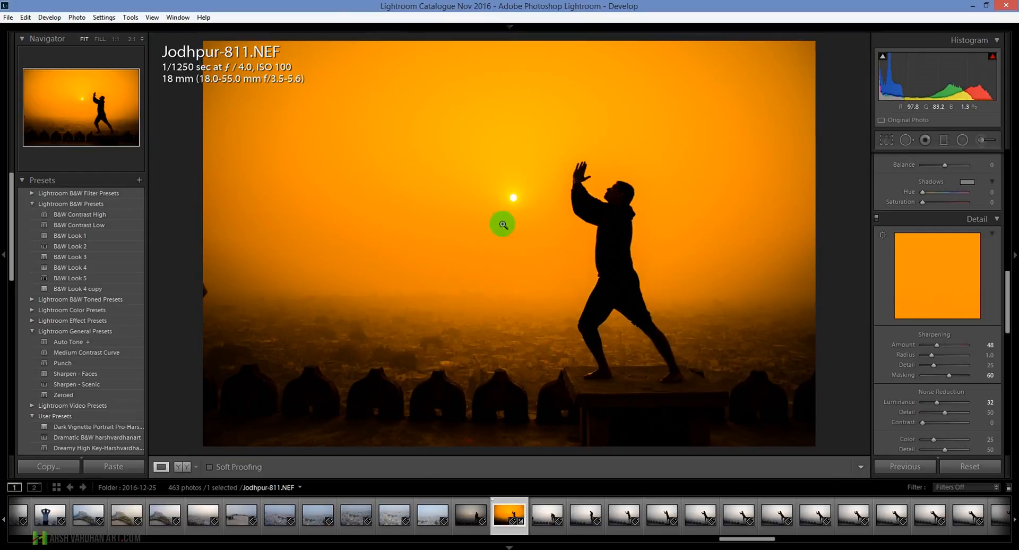
Enable Remove Chromatic Aberration in the lens corrections and inspect the silhouette's edges at 1:1.
{"action": "scroll", "coordinate": [971, 423], "scroll_direction": "down", "scroll_amount": 3}
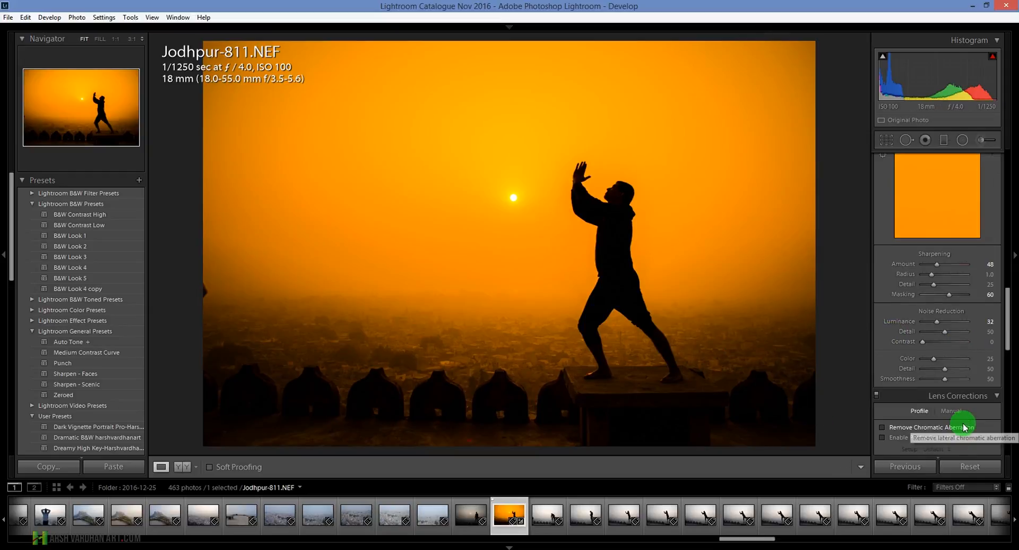
{"action": "scroll", "coordinate": [965, 428], "scroll_direction": "down", "scroll_amount": 3}
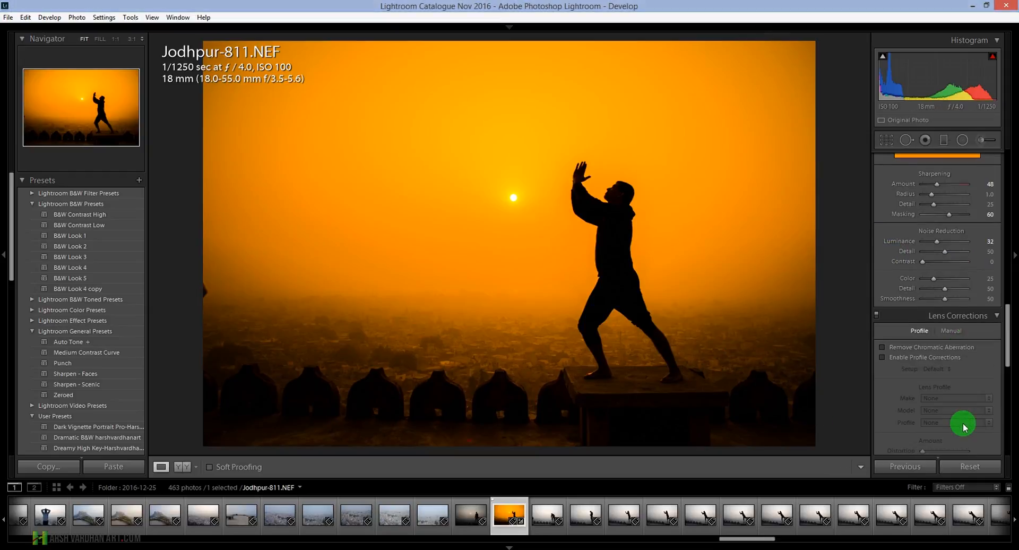
{"action": "left_click", "coordinate": [883, 350]}
{"action": "left_click", "coordinate": [634, 229]}
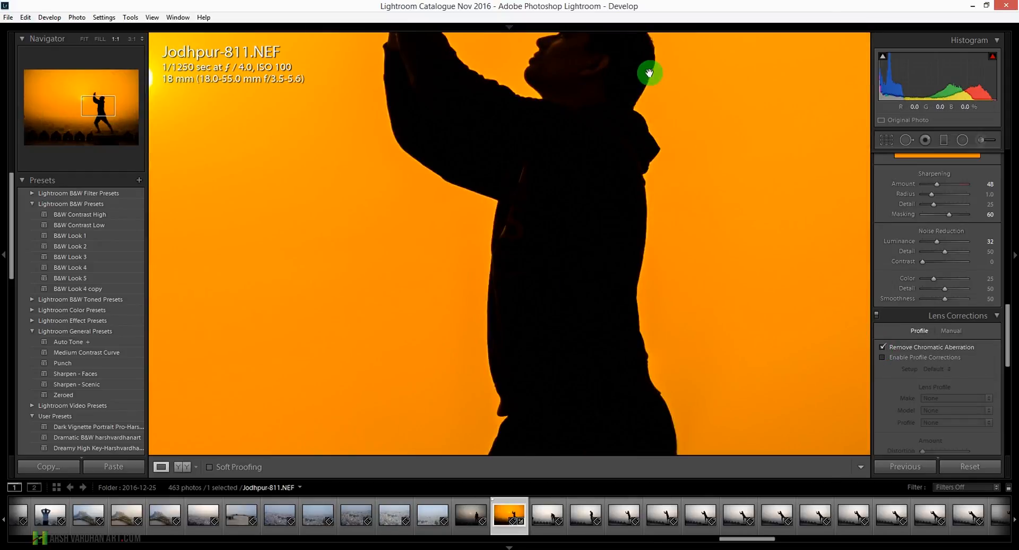
{"action": "left_click_drag", "start_coordinate": [595, 99], "coordinate": [613, 213]}
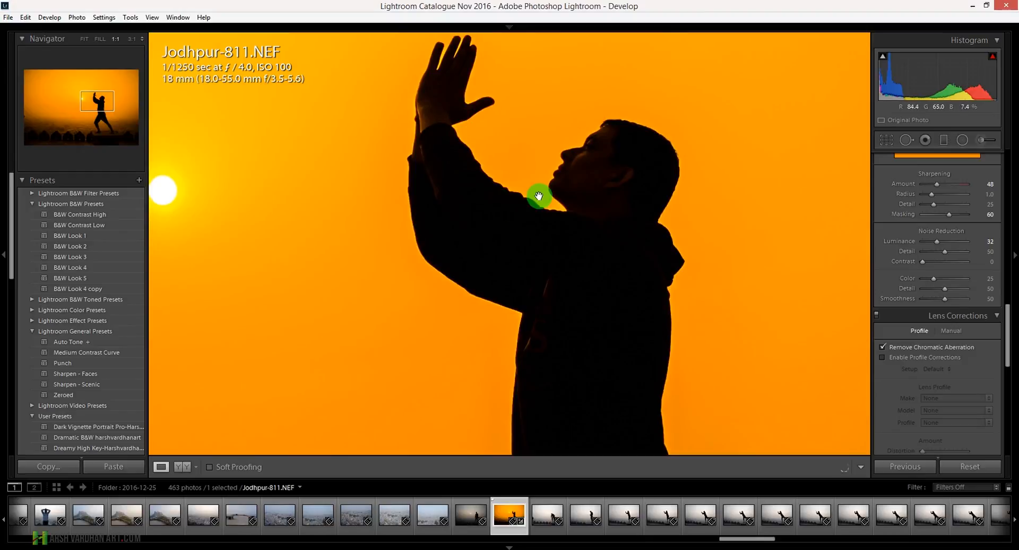
{"action": "left_click", "coordinate": [632, 332]}
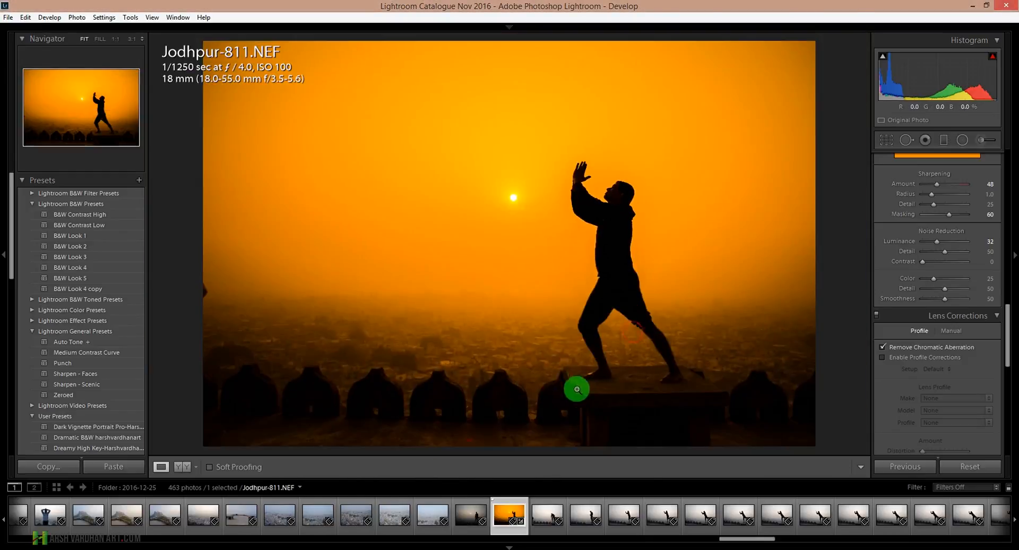
{"action": "left_click", "coordinate": [618, 263]}
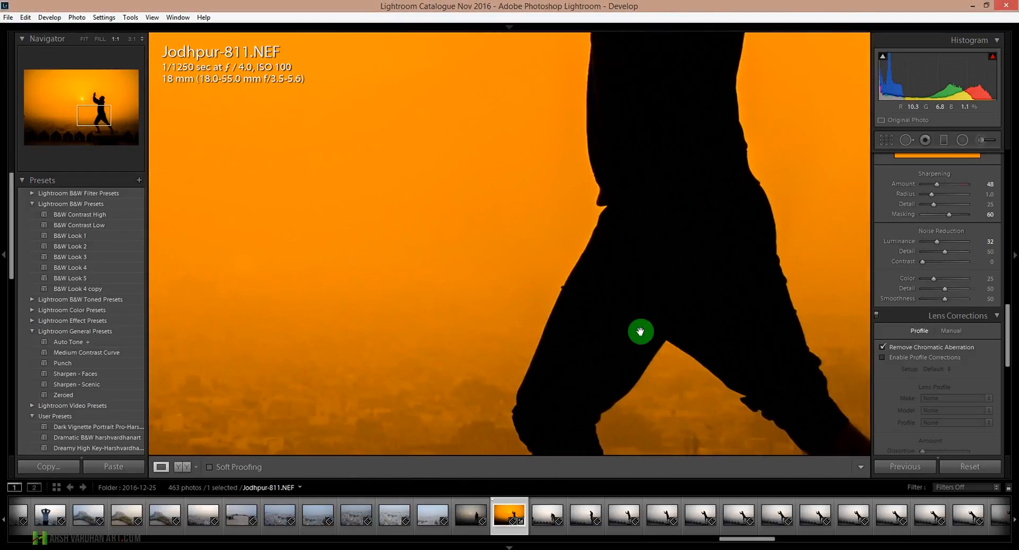
{"action": "left_click", "coordinate": [723, 334]}
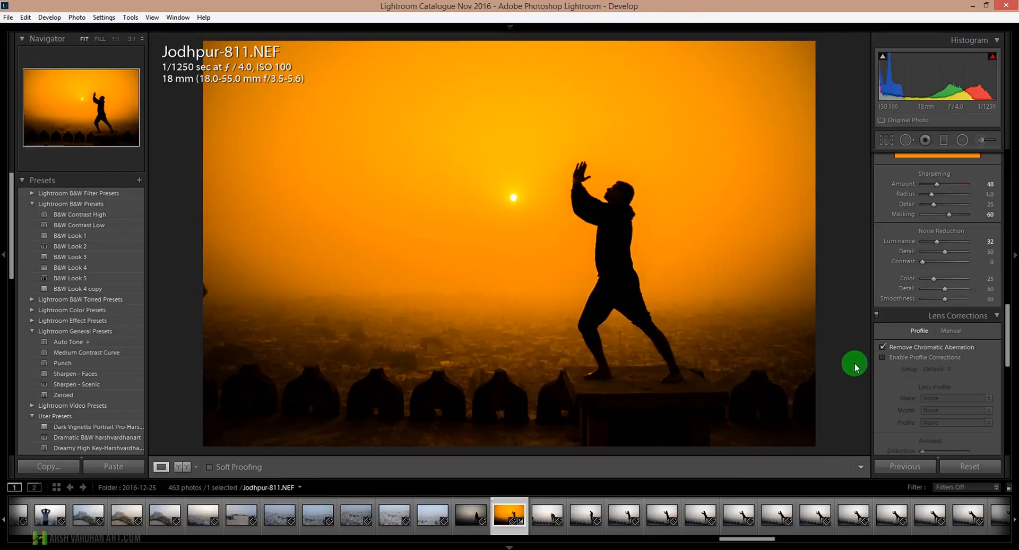
Enable the lens profile corrections, switching them off and on to compare the distortion and vignetting, and leave them on.
{"action": "left_click", "coordinate": [882, 358]}
{"action": "left_click", "coordinate": [883, 357]}
{"action": "left_click", "coordinate": [882, 358]}
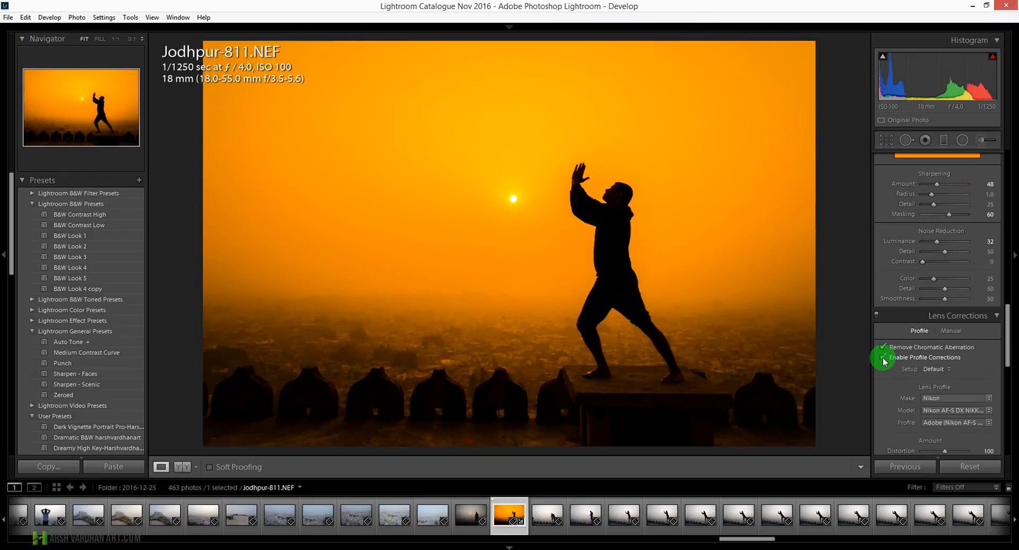
{"action": "left_click", "coordinate": [882, 357]}
{"action": "left_click", "coordinate": [882, 357]}
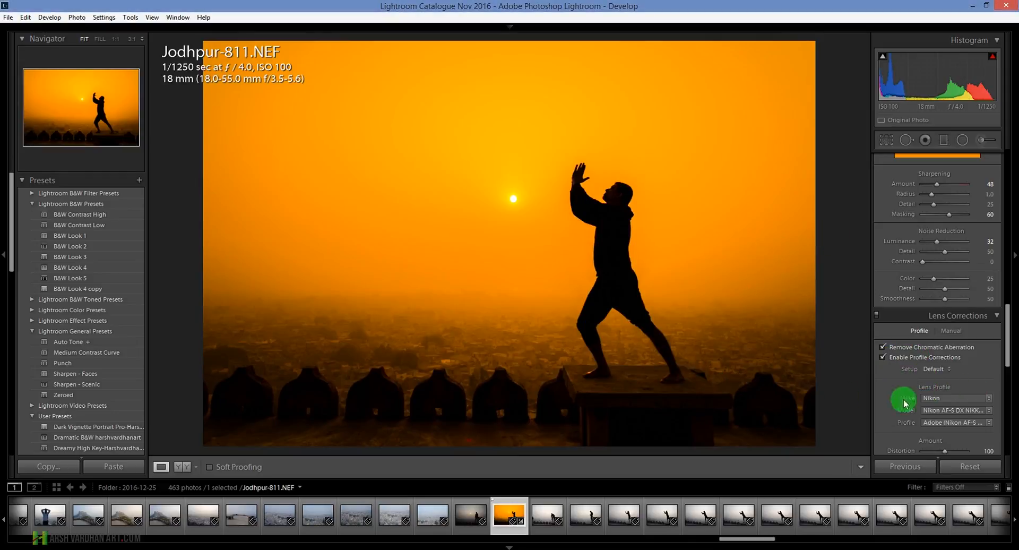
Set the post-crop vignetting Amount to −2.
{"action": "scroll", "coordinate": [937, 384], "scroll_direction": "down", "scroll_amount": 2}
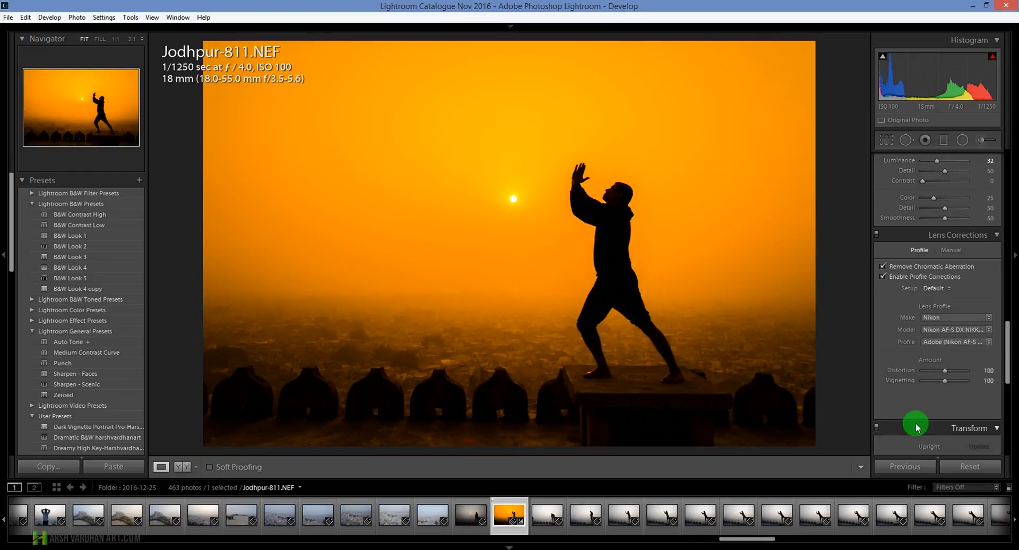
{"action": "scroll", "coordinate": [918, 428], "scroll_direction": "down", "scroll_amount": 2}
{"action": "scroll", "coordinate": [917, 428], "scroll_direction": "down", "scroll_amount": 6}
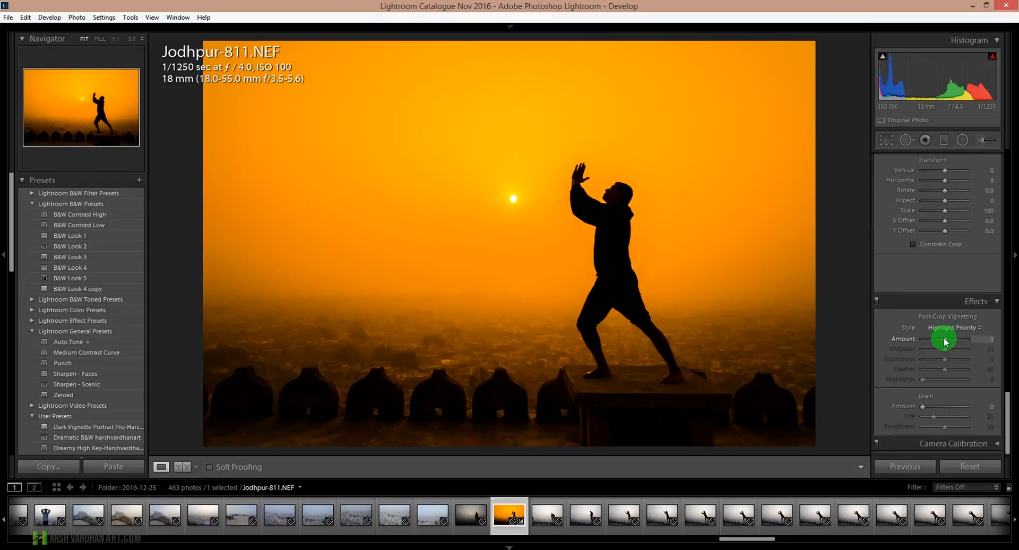
{"action": "left_click_drag", "start_coordinate": [944, 342], "coordinate": [942, 343]}
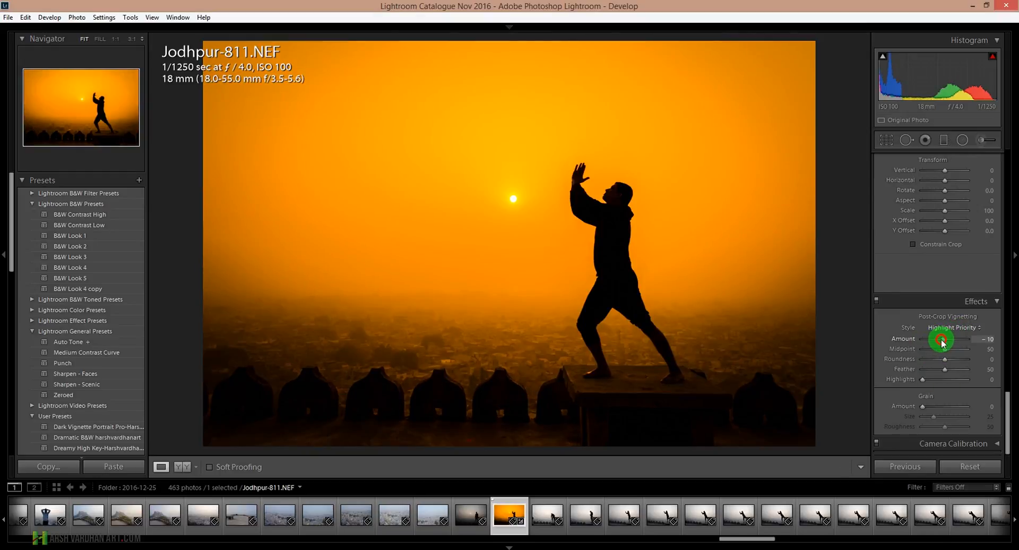
{"action": "left_click_drag", "start_coordinate": [941, 342], "coordinate": [942, 343]}
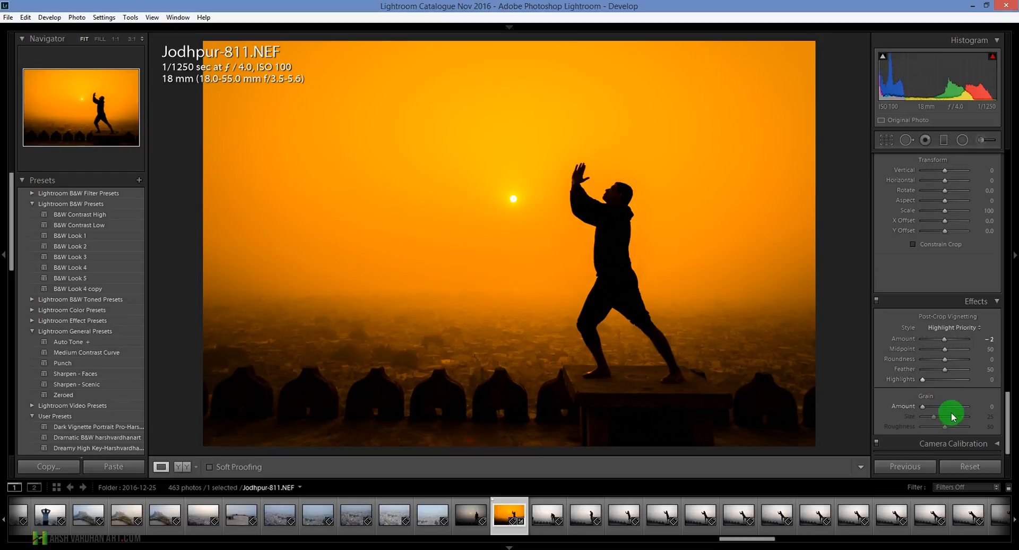
Paint an Adjustment Brush mask with Auto Mask over the man's face and raised hands, and inspect it at 1:1.
{"action": "scroll", "coordinate": [967, 423], "scroll_direction": "up", "scroll_amount": 10}
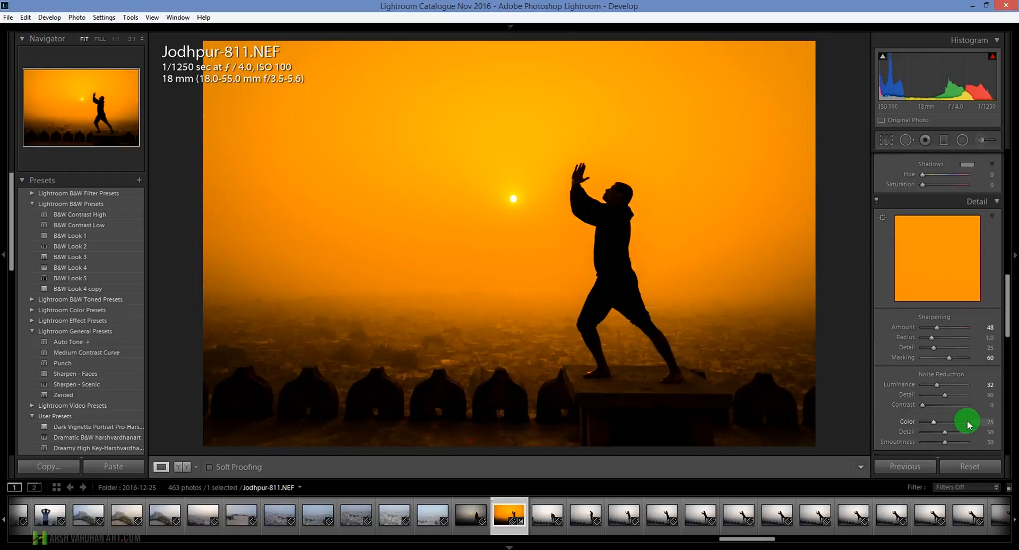
{"action": "scroll", "coordinate": [960, 421], "scroll_direction": "down", "scroll_amount": 5}
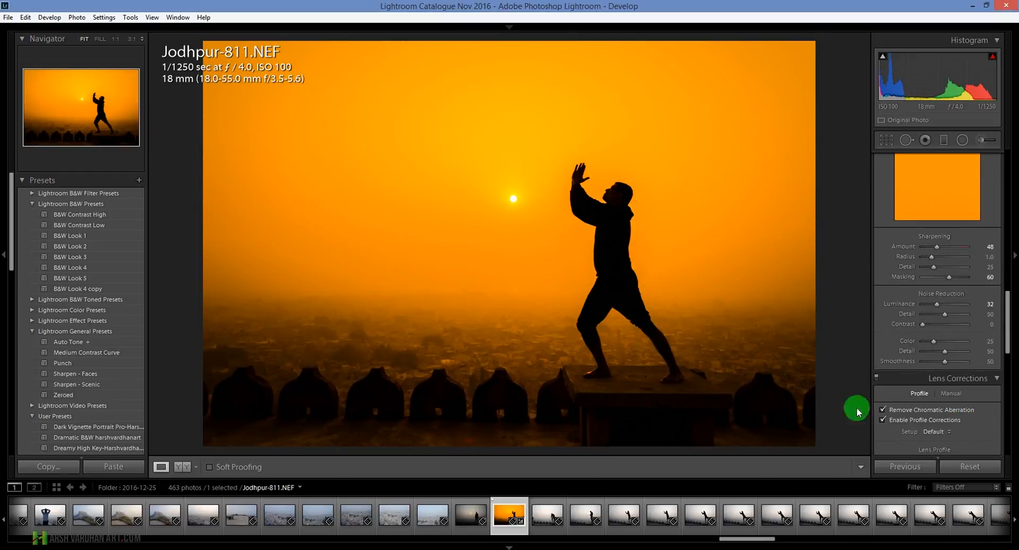
{"action": "scroll", "coordinate": [922, 332], "scroll_direction": "up", "scroll_amount": 10}
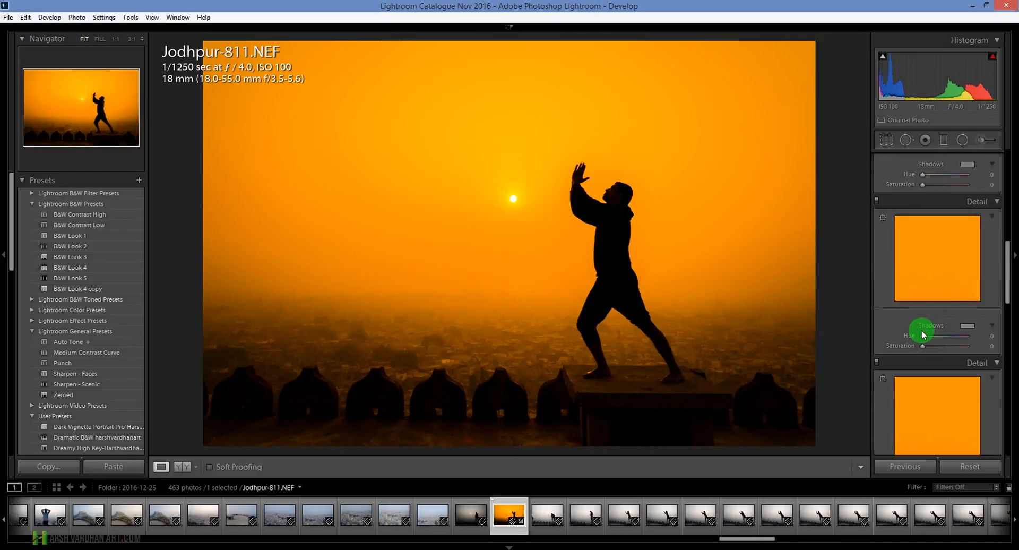
{"action": "left_click", "coordinate": [609, 185]}
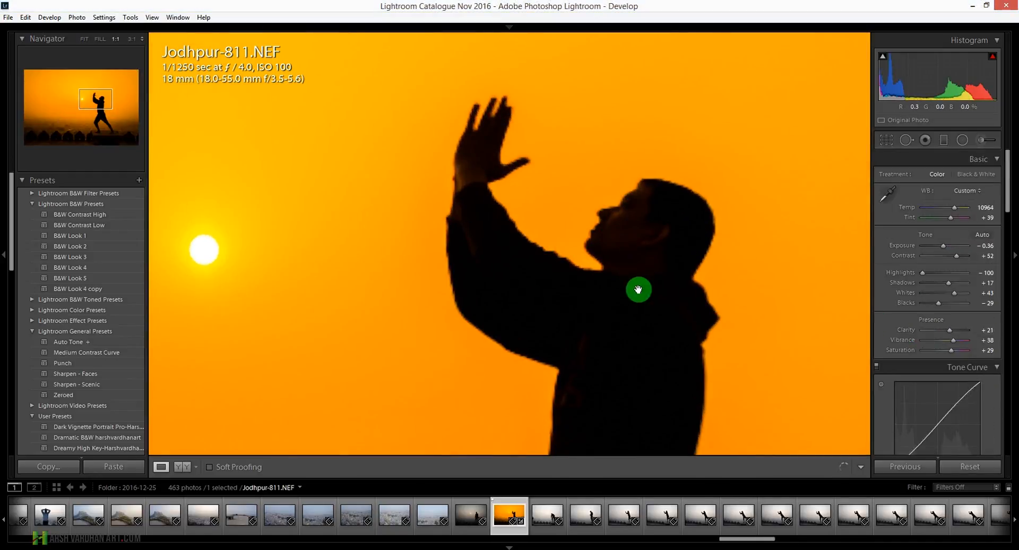
{"action": "left_click", "coordinate": [688, 300]}
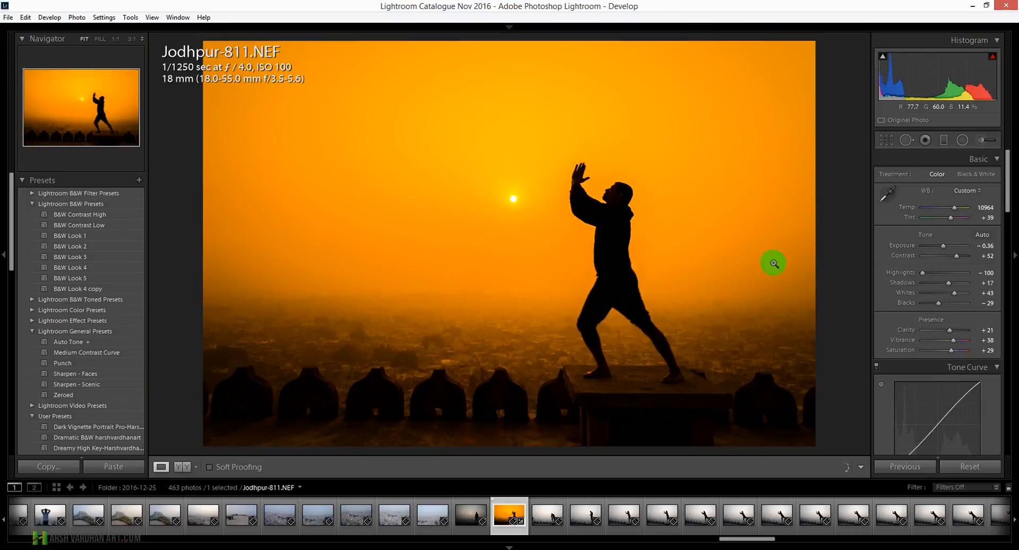
{"action": "left_click", "coordinate": [981, 141]}
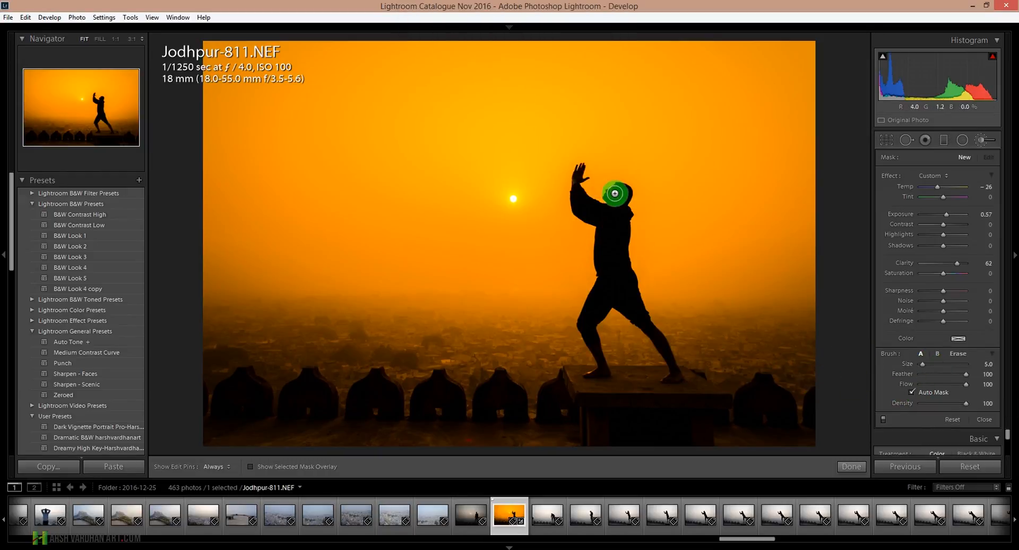
{"action": "key", "text": "h"}
{"action": "left_click_drag", "start_coordinate": [608, 195], "coordinate": [576, 177]}
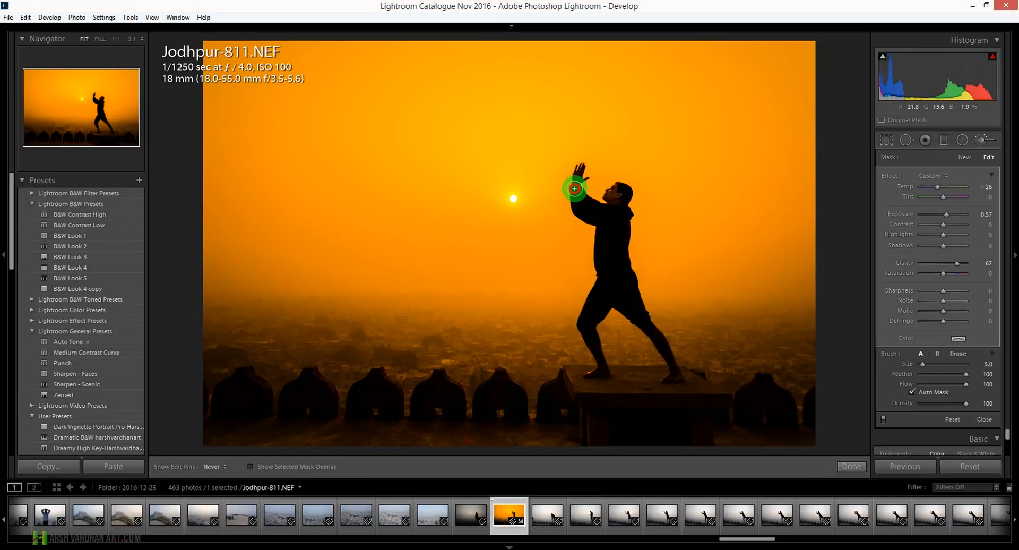
{"action": "key", "text": "h"}
{"action": "key", "text": "z"}
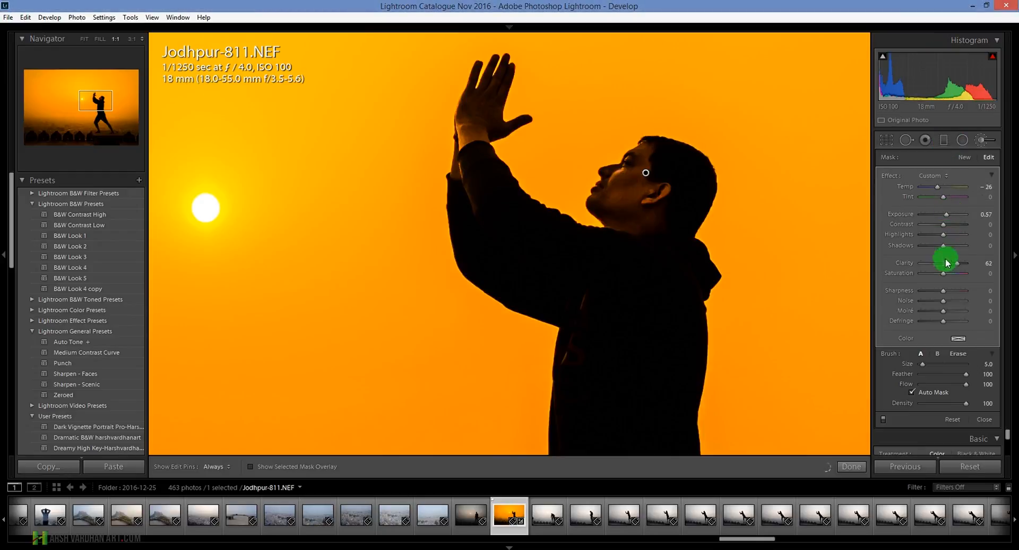
Set the brush mask to Exposure −2.95 and Contrast 14, and extend it over the man's wrist, sleeve and jacket front.
{"action": "left_click_drag", "start_coordinate": [947, 218], "coordinate": [932, 217]}
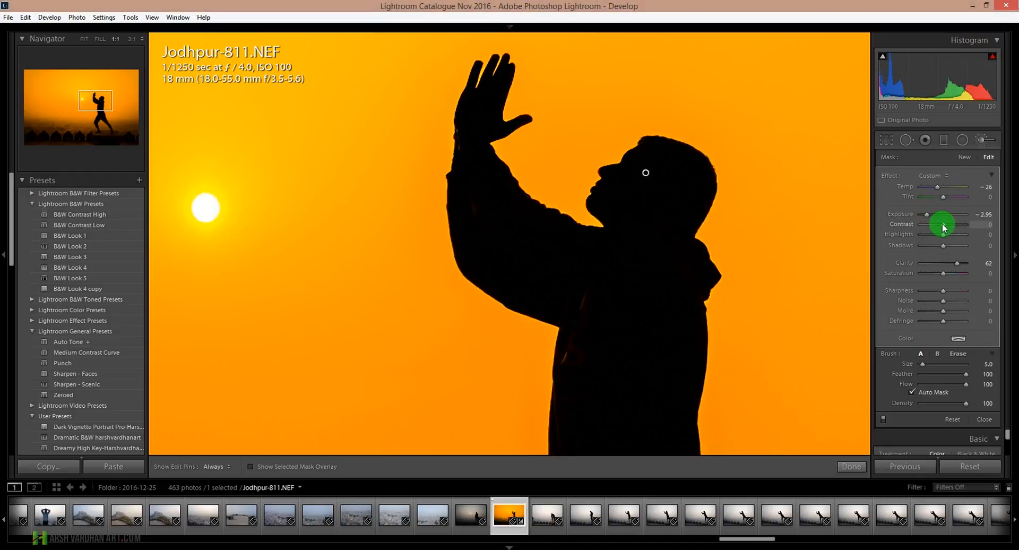
{"action": "mouse_move", "coordinate": [944, 227]}
{"action": "left_mouse_down"}
{"action": "mouse_move", "coordinate": [956, 229]}
{"action": "mouse_move", "coordinate": [948, 229]}
{"action": "left_mouse_up"}
{"action": "left_click_drag", "start_coordinate": [463, 130], "coordinate": [461, 184]}
{"action": "left_click_drag", "start_coordinate": [564, 367], "coordinate": [585, 305]}
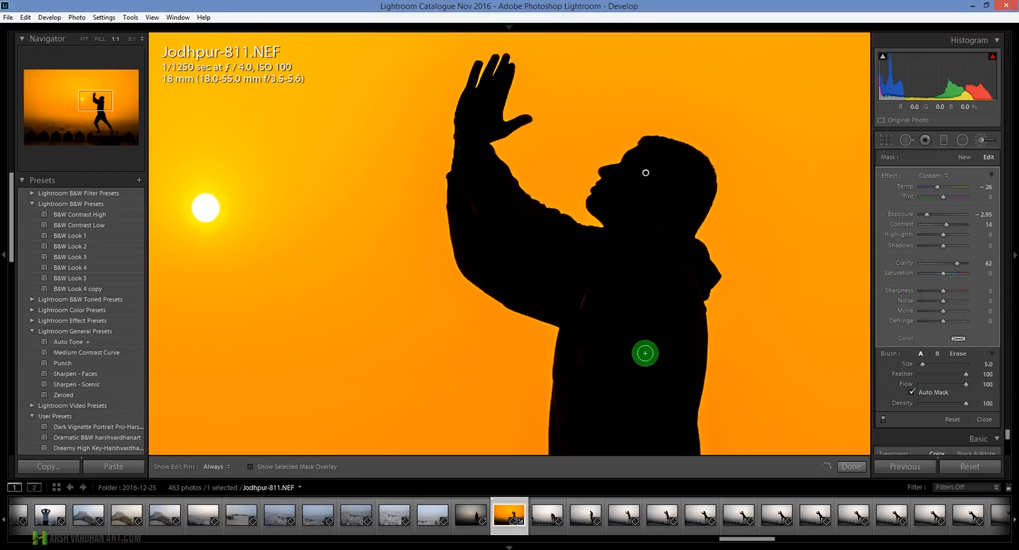
Extend the darkening brush mask over the man's lower legs and feet, and finish the brush adjustment.
{"action": "left_click_drag", "start_coordinate": [608, 158], "coordinate": [607, 125]}
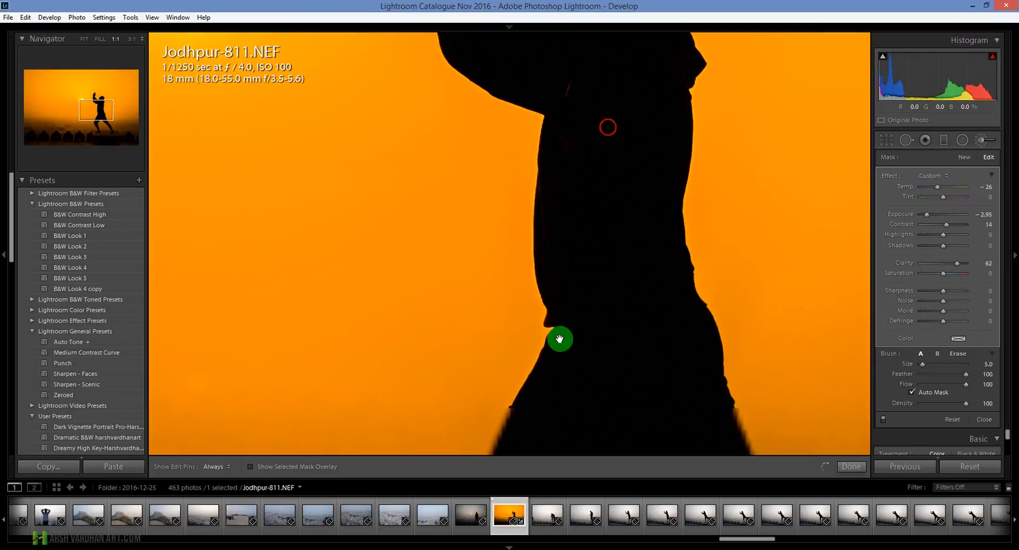
{"action": "left_click_drag", "start_coordinate": [564, 321], "coordinate": [578, 129]}
{"action": "left_click_drag", "start_coordinate": [600, 257], "coordinate": [589, 111]}
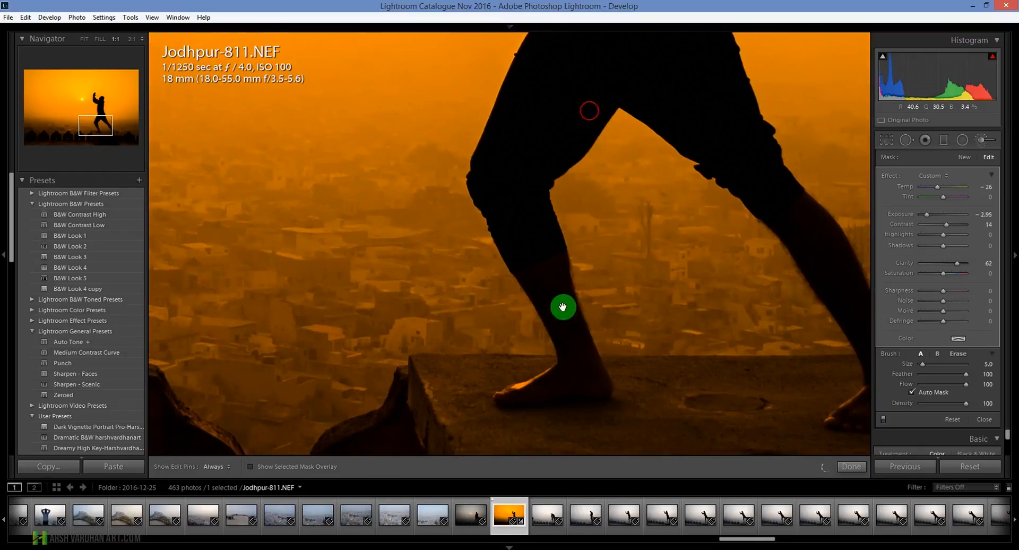
{"action": "left_click_drag", "start_coordinate": [555, 321], "coordinate": [604, 245]}
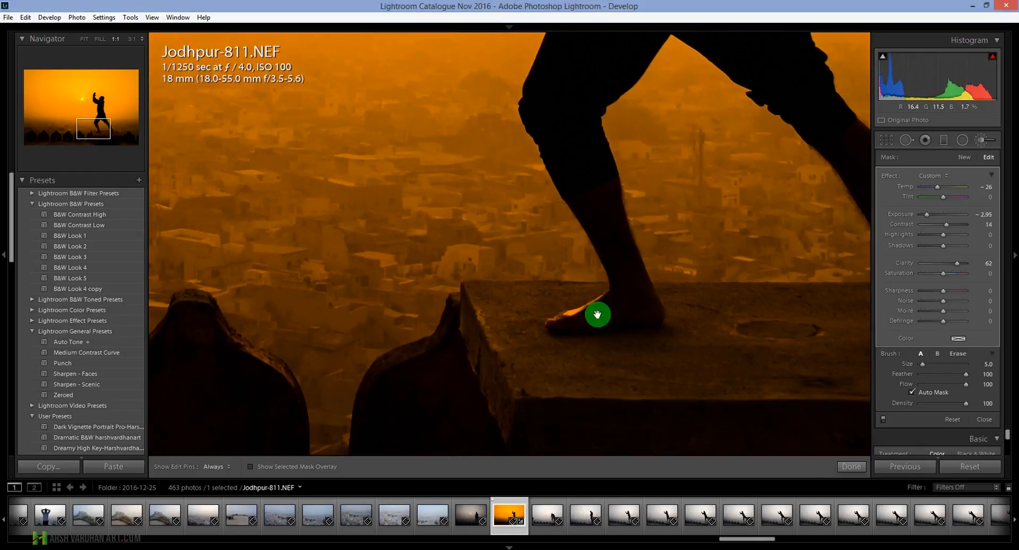
{"action": "mouse_move", "coordinate": [584, 303]}
{"action": "left_mouse_down"}
{"action": "mouse_move", "coordinate": [607, 300]}
{"action": "mouse_move", "coordinate": [575, 313]}
{"action": "left_mouse_up"}
{"action": "key", "text": "h"}
{"action": "left_click_drag", "start_coordinate": [639, 285], "coordinate": [440, 297]}
{"action": "key", "text": "h"}
{"action": "mouse_move", "coordinate": [659, 320]}
{"action": "left_mouse_down"}
{"action": "mouse_move", "coordinate": [717, 339]}
{"action": "mouse_move", "coordinate": [690, 355]}
{"action": "mouse_move", "coordinate": [759, 346]}
{"action": "mouse_move", "coordinate": [758, 313]}
{"action": "mouse_move", "coordinate": [768, 340]}
{"action": "mouse_move", "coordinate": [741, 350]}
{"action": "mouse_move", "coordinate": [766, 332]}
{"action": "mouse_move", "coordinate": [749, 356]}
{"action": "mouse_move", "coordinate": [758, 345]}
{"action": "mouse_move", "coordinate": [733, 348]}
{"action": "left_mouse_up"}
{"action": "left_click_drag", "start_coordinate": [653, 284], "coordinate": [732, 207]}
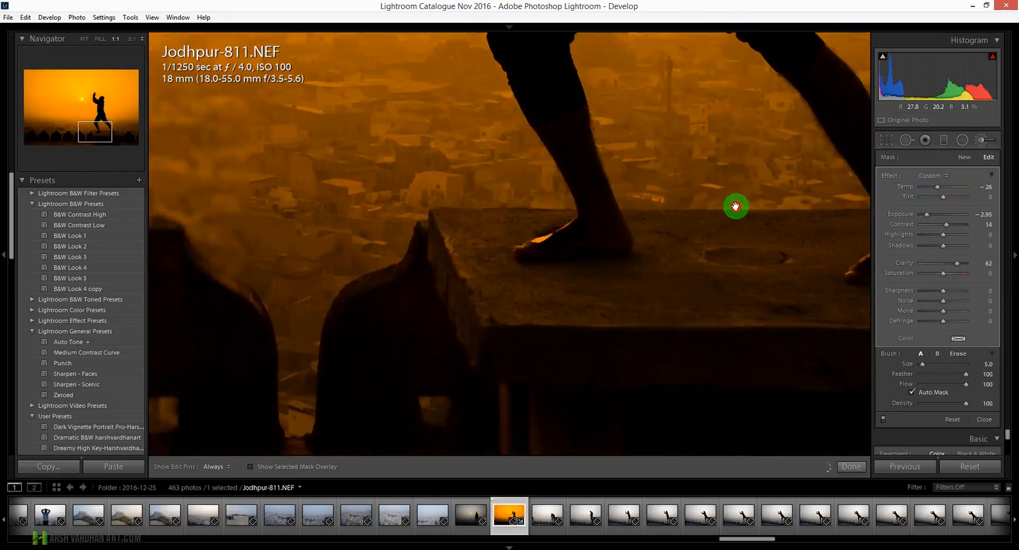
{"action": "left_click_drag", "start_coordinate": [400, 388], "coordinate": [639, 235]}
{"action": "left_click", "coordinate": [557, 264]}
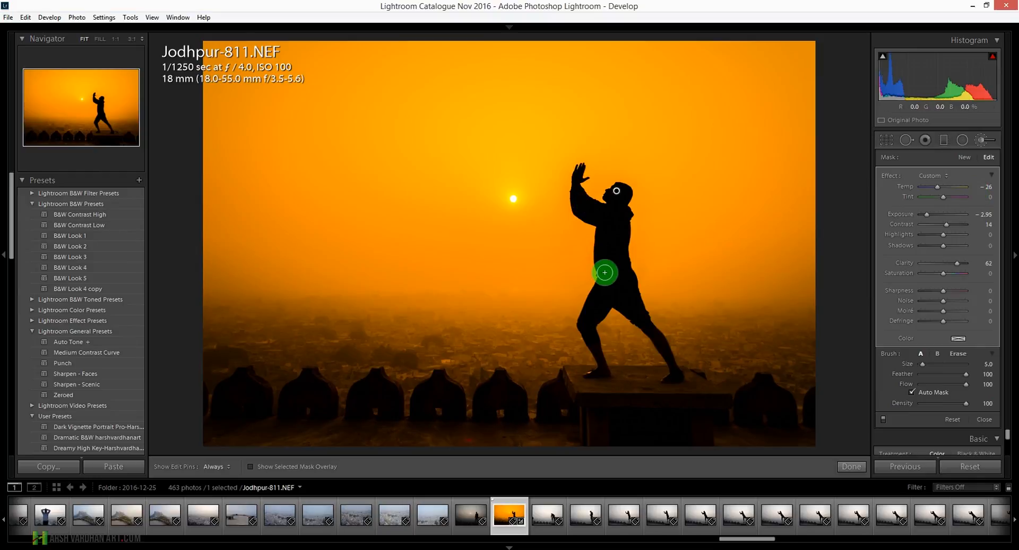
{"action": "key", "text": "k"}
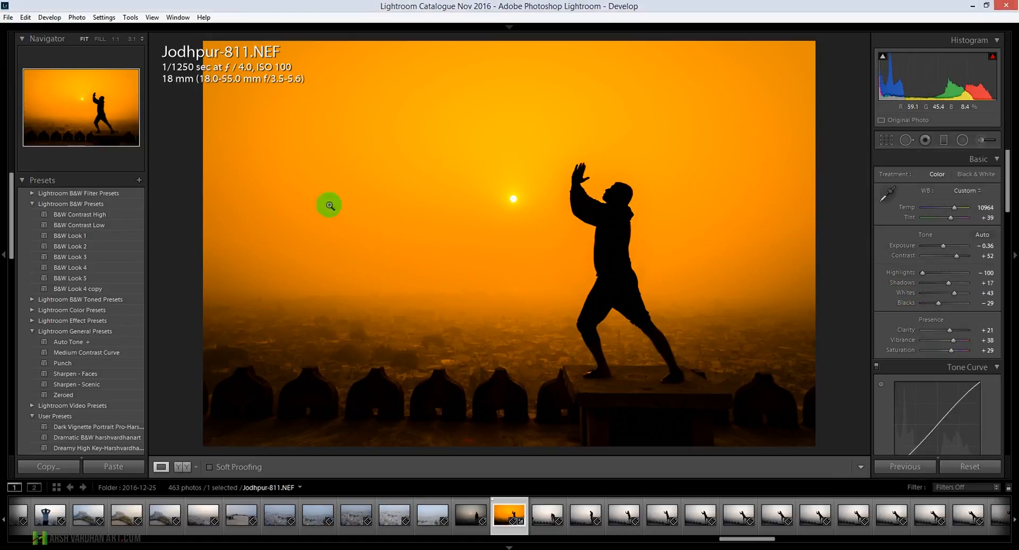
View the finished photo in full screen and compare it repeatedly with its unedited version.
{"action": "key", "text": "f"}
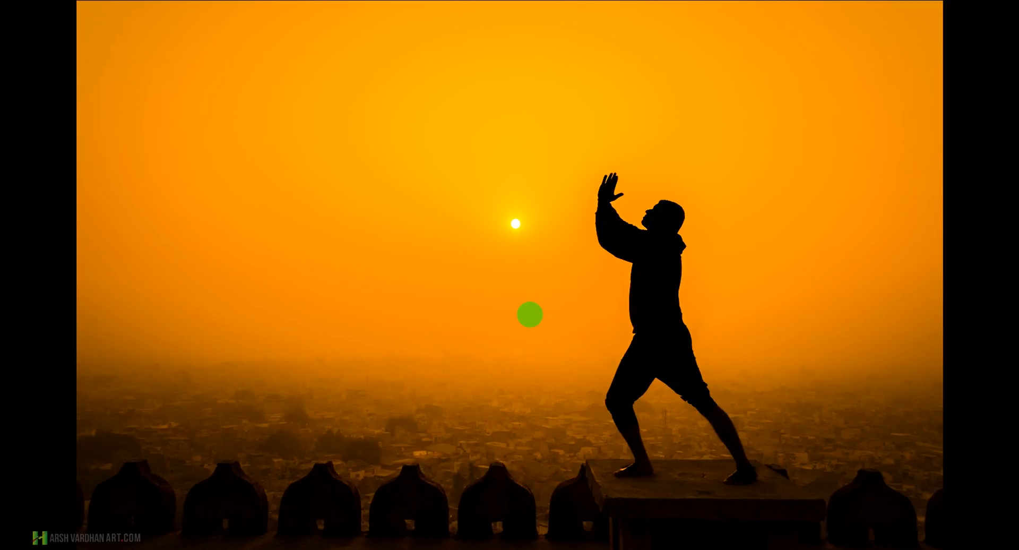
{"action": "key", "text": "f"}
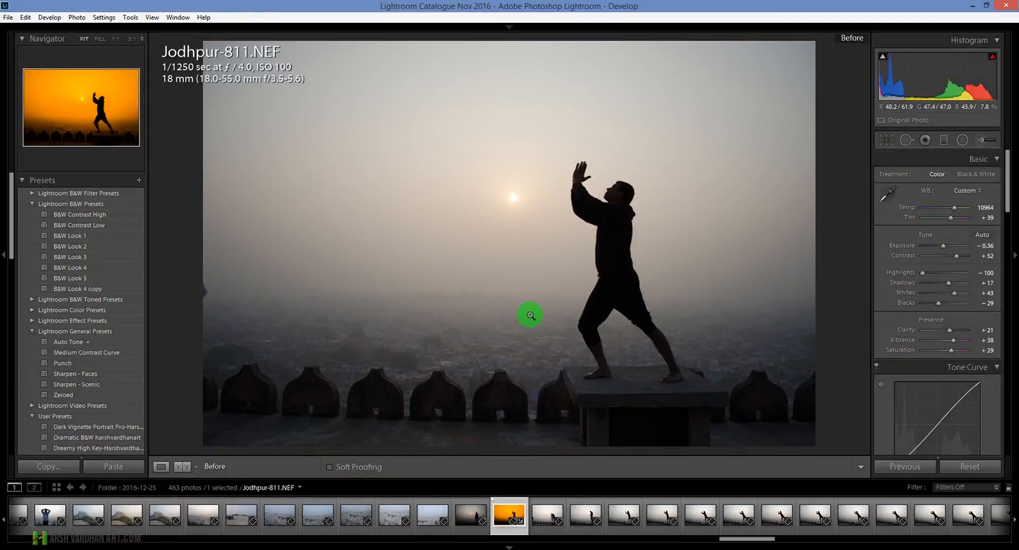
{"action": "key", "text": "backslash"}
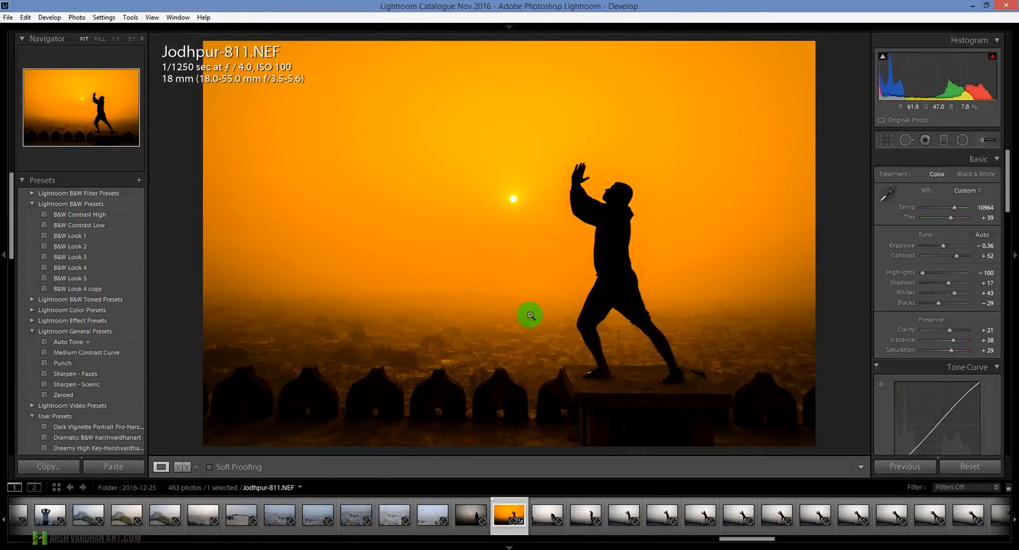
{"action": "key", "text": "backslash"}
{"action": "key", "text": "backslash"}
{"action": "key", "text": "backslash"}
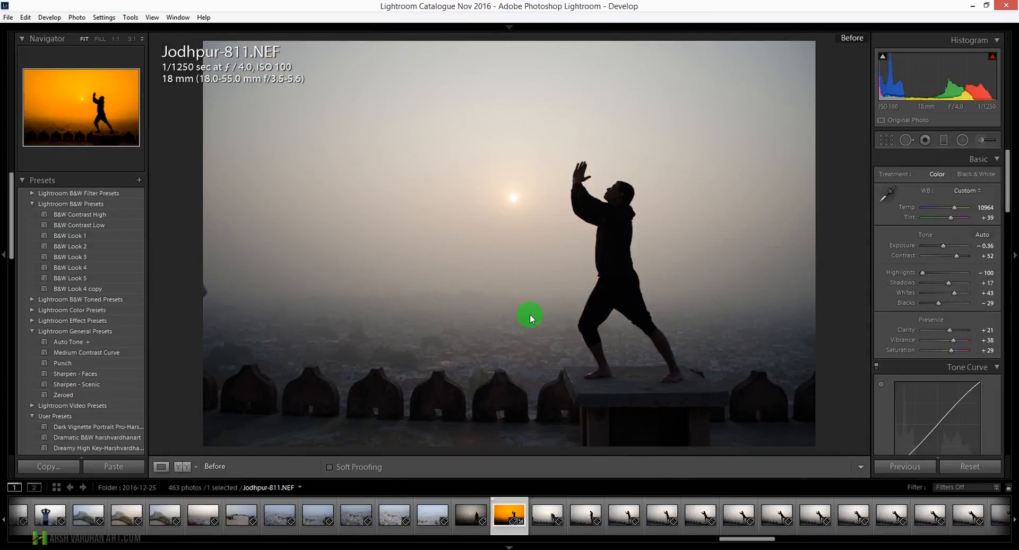
{"action": "key", "text": "backslash"}
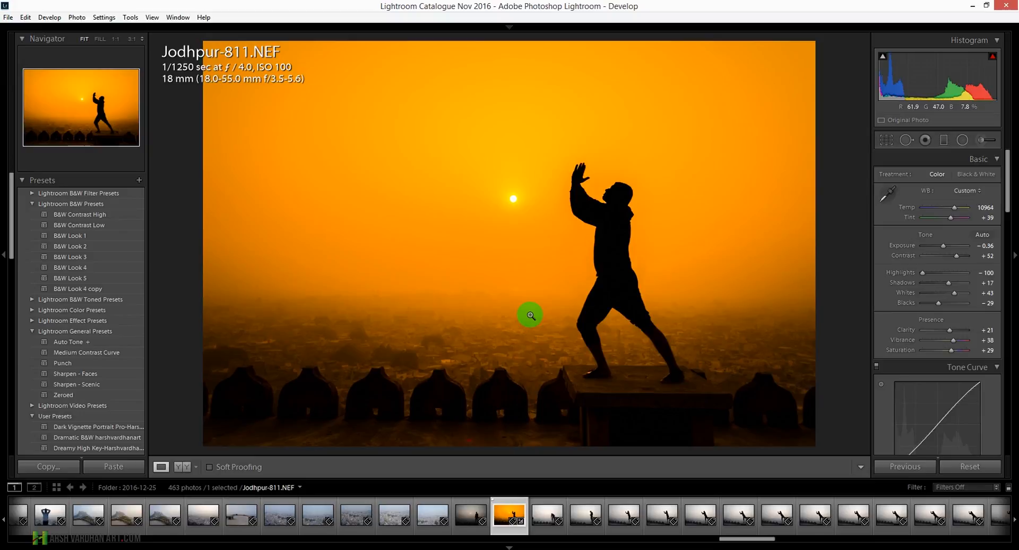